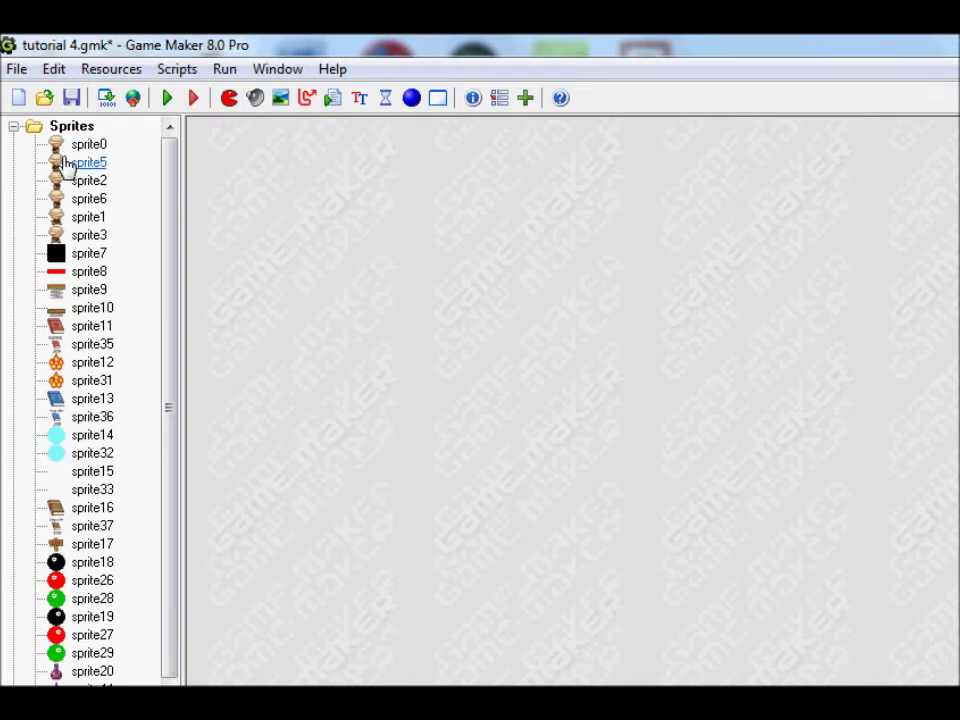
- Open sprite0's properties to view its 32x32 sprite with 8 subimages
{"action": "double_click", "coordinate": [86, 145]}
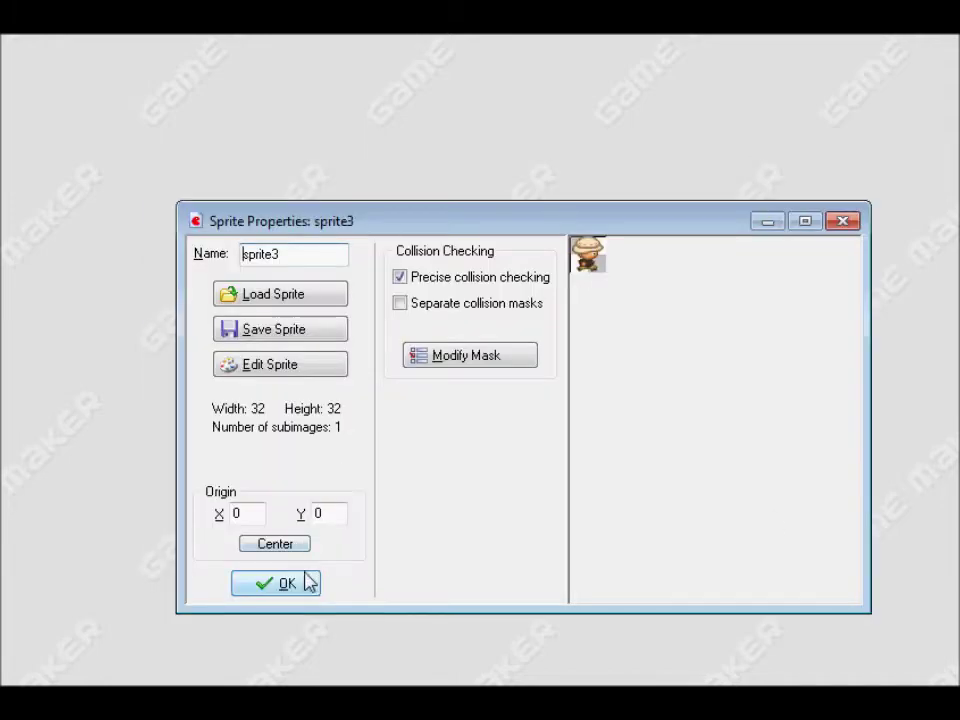
- Close sprite0's properties and bring up sprite7's properties instead
{"action": "left_click", "coordinate": [302, 583]}
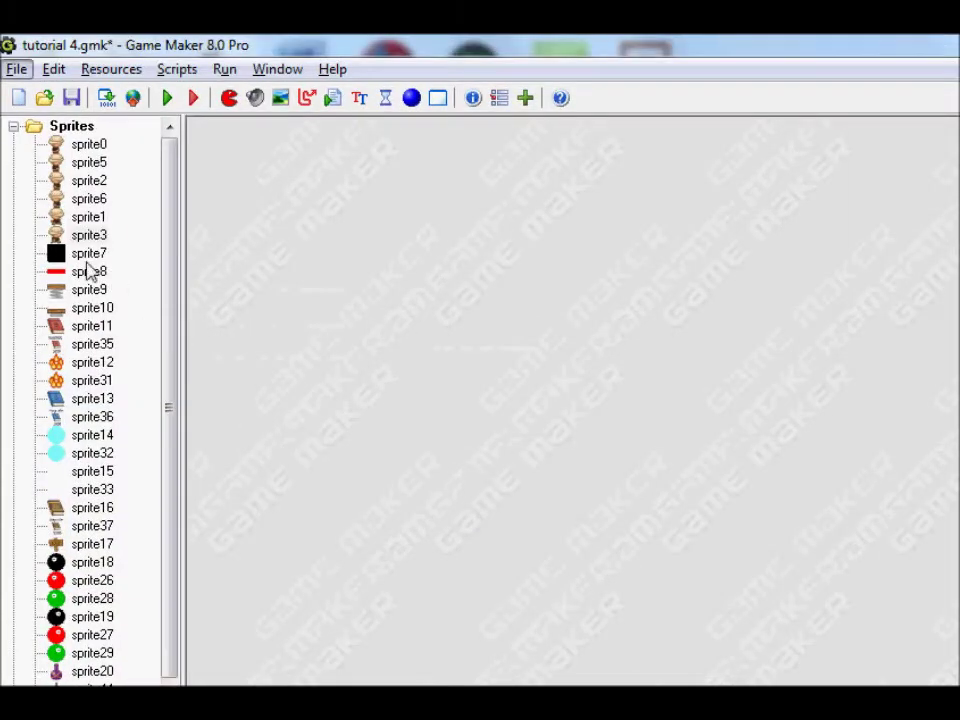
{"action": "double_click", "coordinate": [82, 256]}
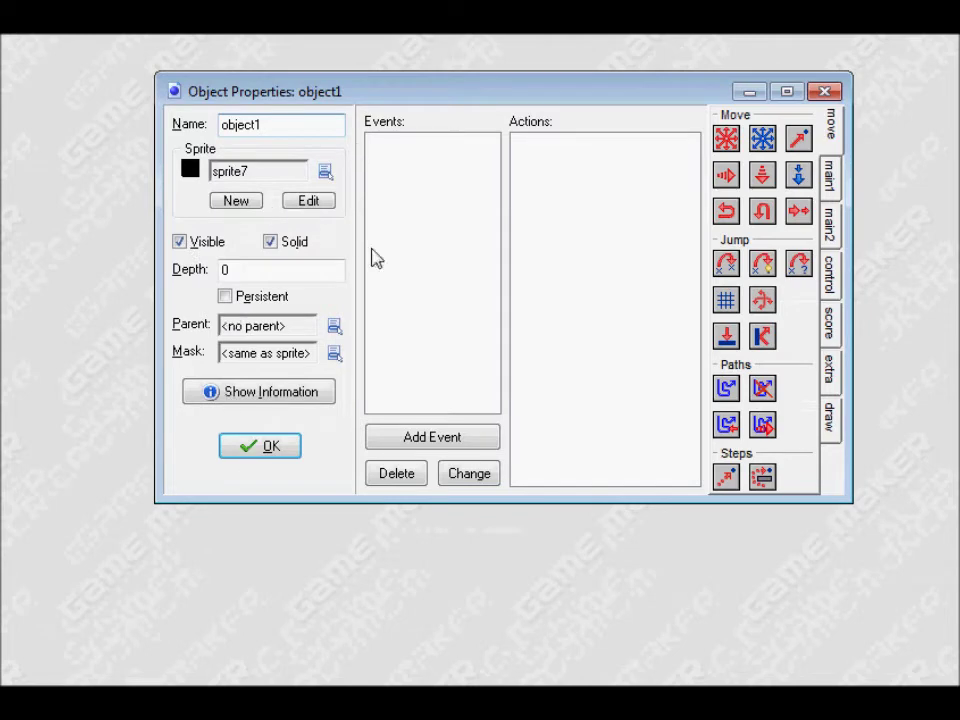
{"action": "left_click", "coordinate": [257, 460]}
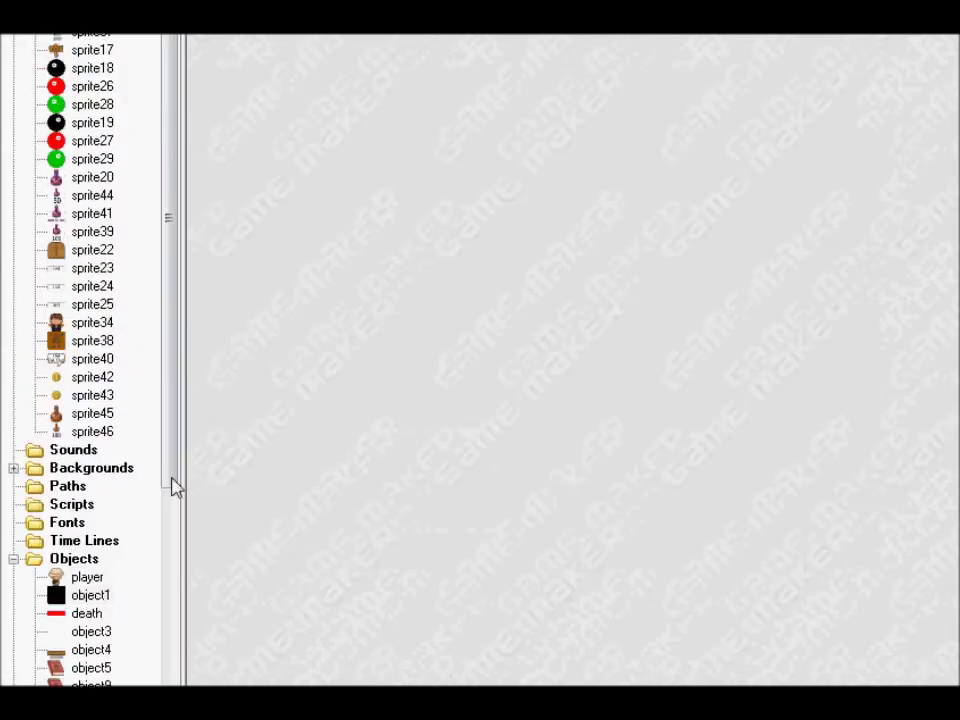
{"action": "mouse_move", "coordinate": [150, 435]}
{"action": "left_mouse_down"}
{"action": "mouse_move", "coordinate": [167, 462]}
{"action": "mouse_move", "coordinate": [168, 680]}
{"action": "left_mouse_up"}
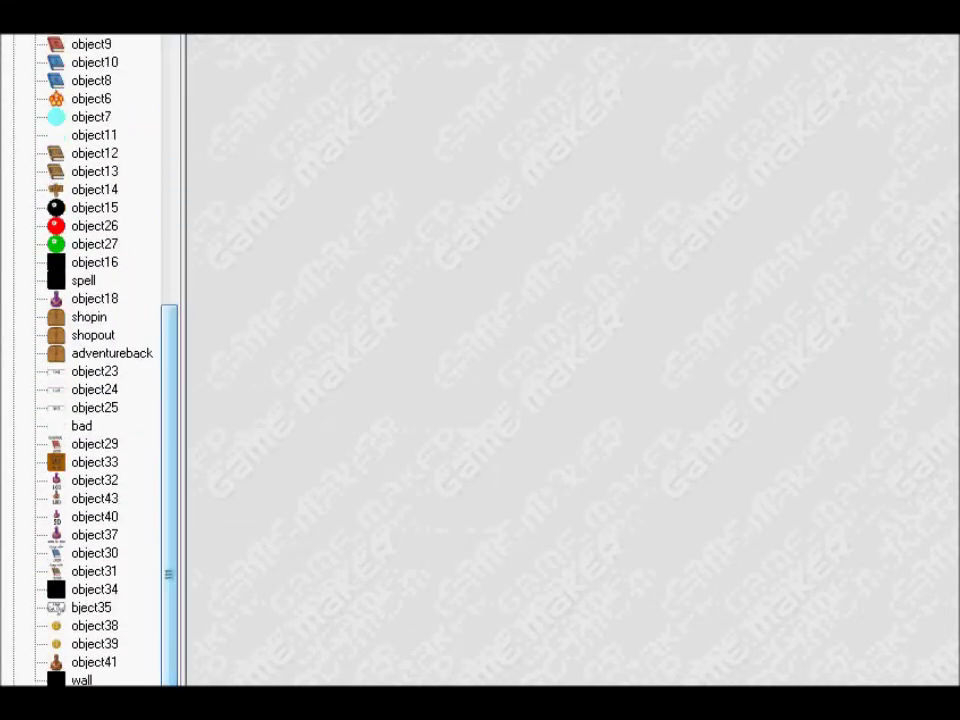
{"action": "double_click", "coordinate": [58, 678]}
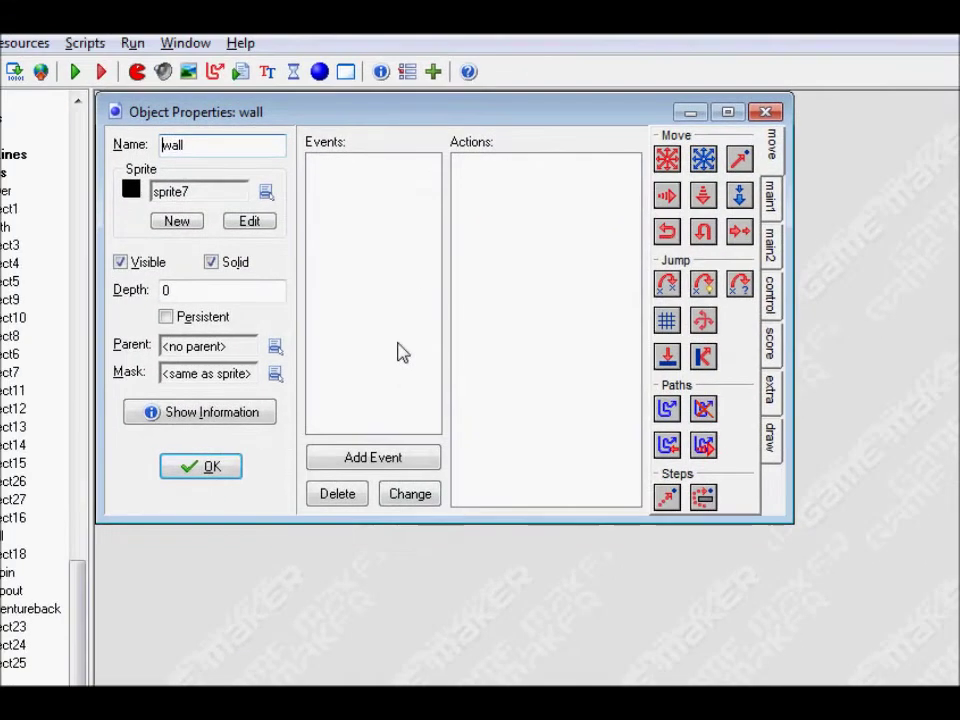
{"action": "left_click", "coordinate": [205, 468]}
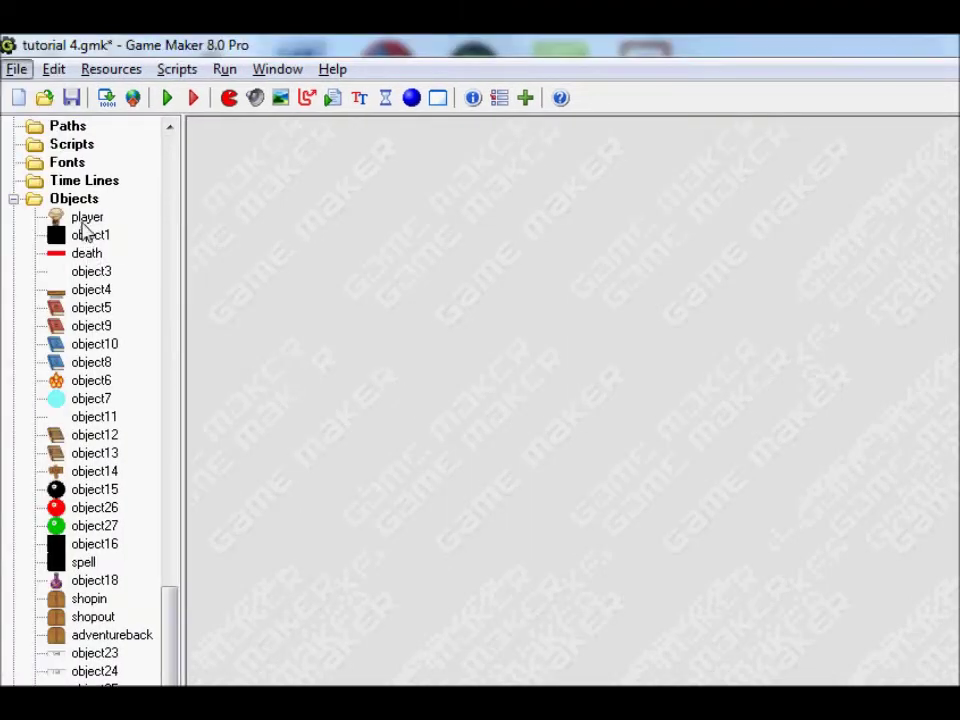
{"action": "double_click", "coordinate": [86, 217]}
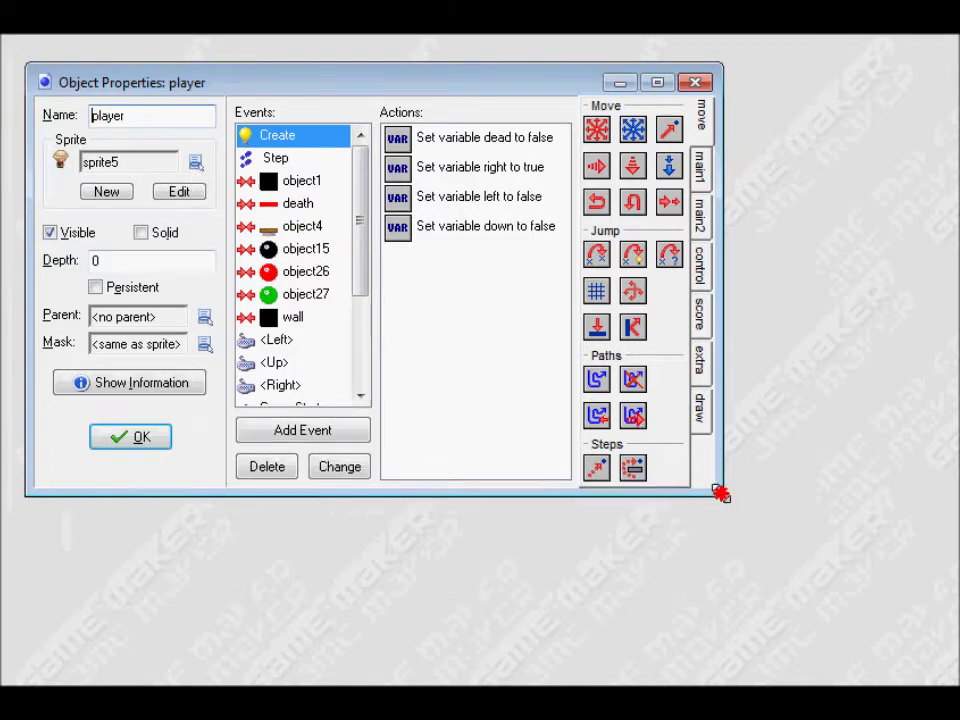
- Enlarge the player object's properties window to fill the screen
{"action": "left_click_drag", "start_coordinate": [720, 492], "coordinate": [889, 673]}
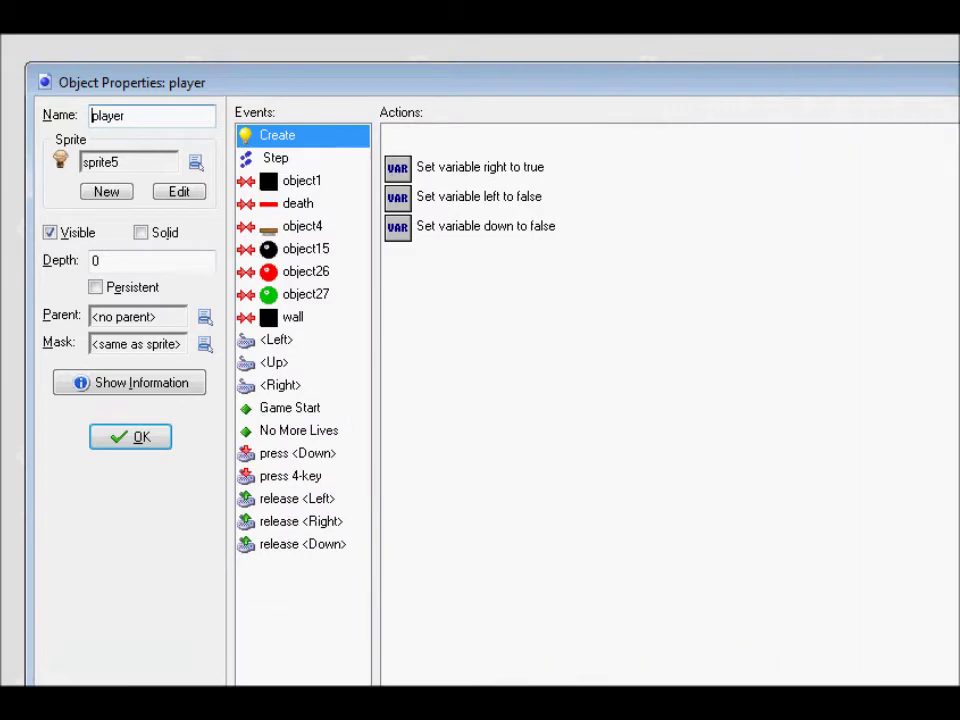
{"action": "mouse_move", "coordinate": [955, 686]}
{"action": "left_mouse_down"}
{"action": "mouse_move", "coordinate": [911, 643]}
{"action": "mouse_move", "coordinate": [949, 681]}
{"action": "left_mouse_up"}
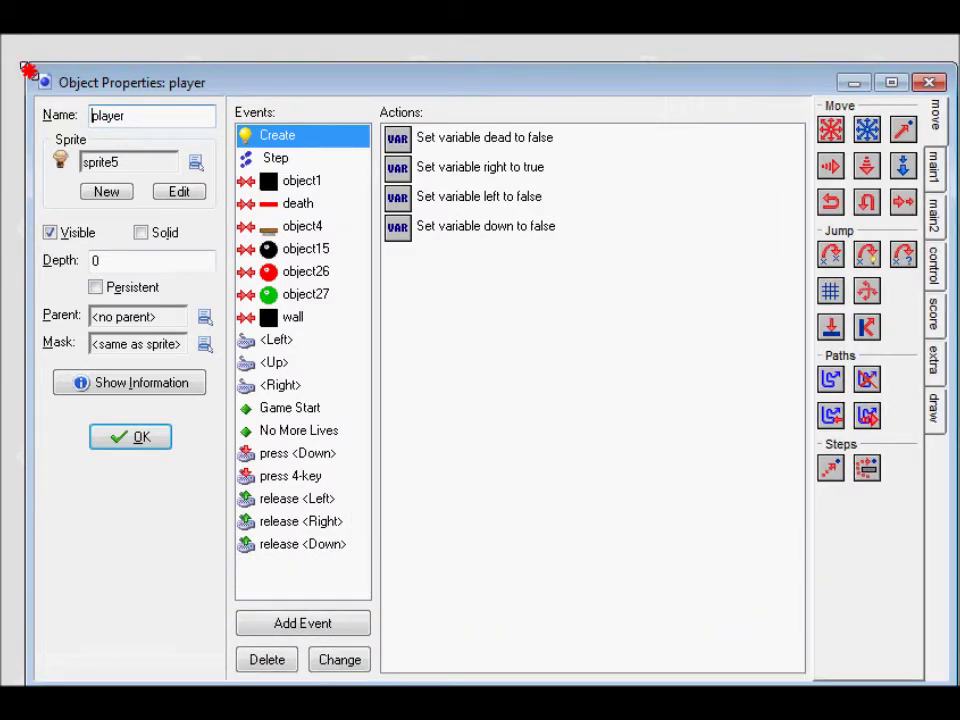
{"action": "left_click_drag", "start_coordinate": [28, 70], "coordinate": [7, 43]}
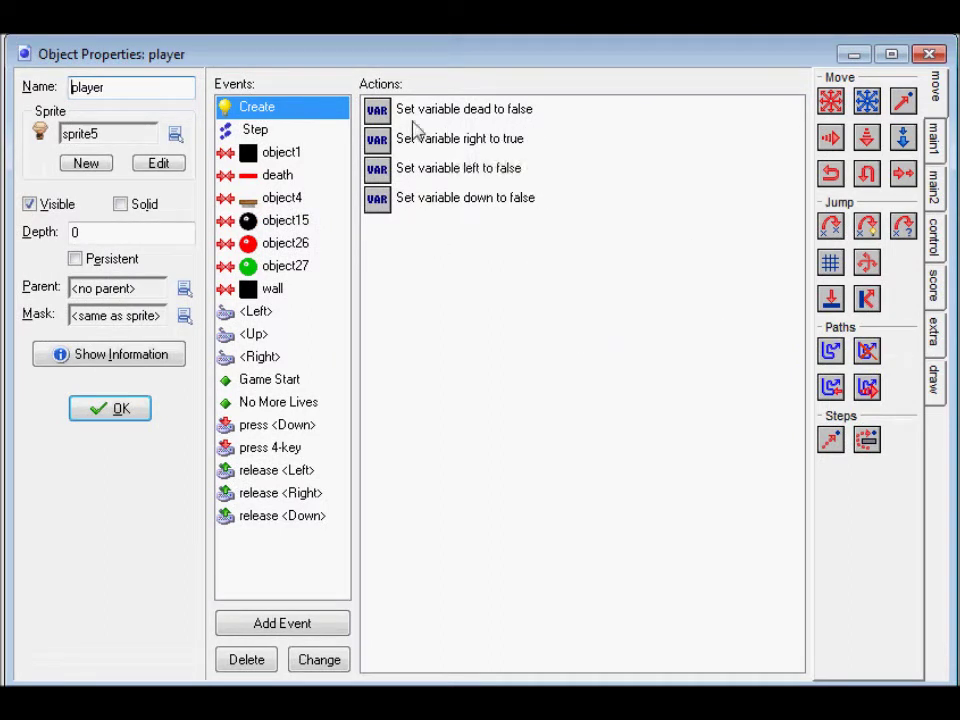
- Review the Create actions setting down and dead to false, then show the Step event
{"action": "right_click", "coordinate": [497, 107]}
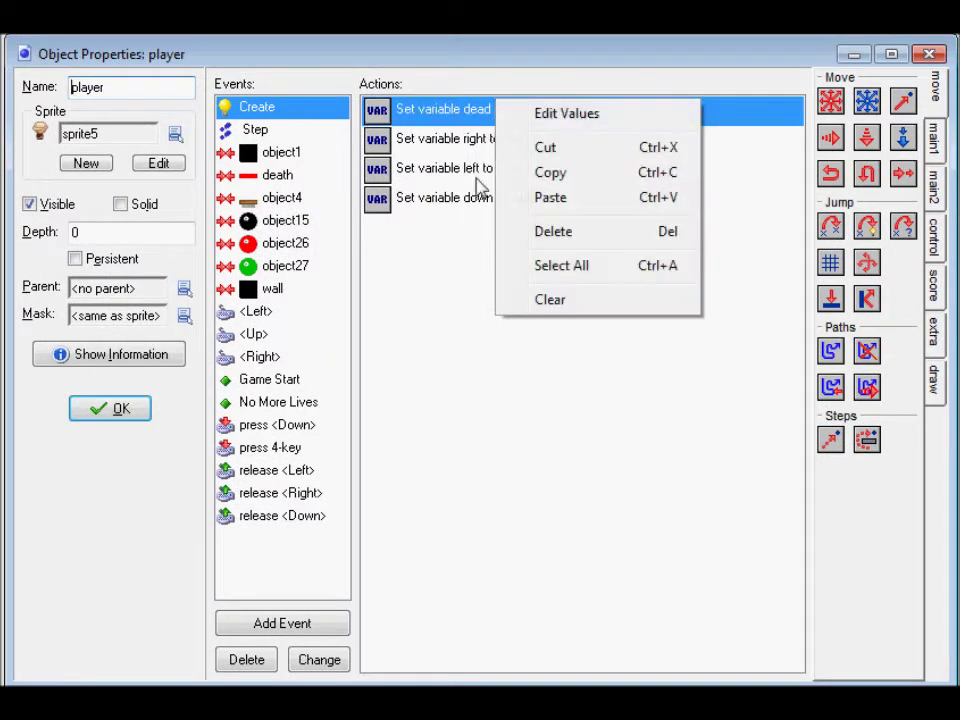
{"action": "left_click", "coordinate": [452, 255]}
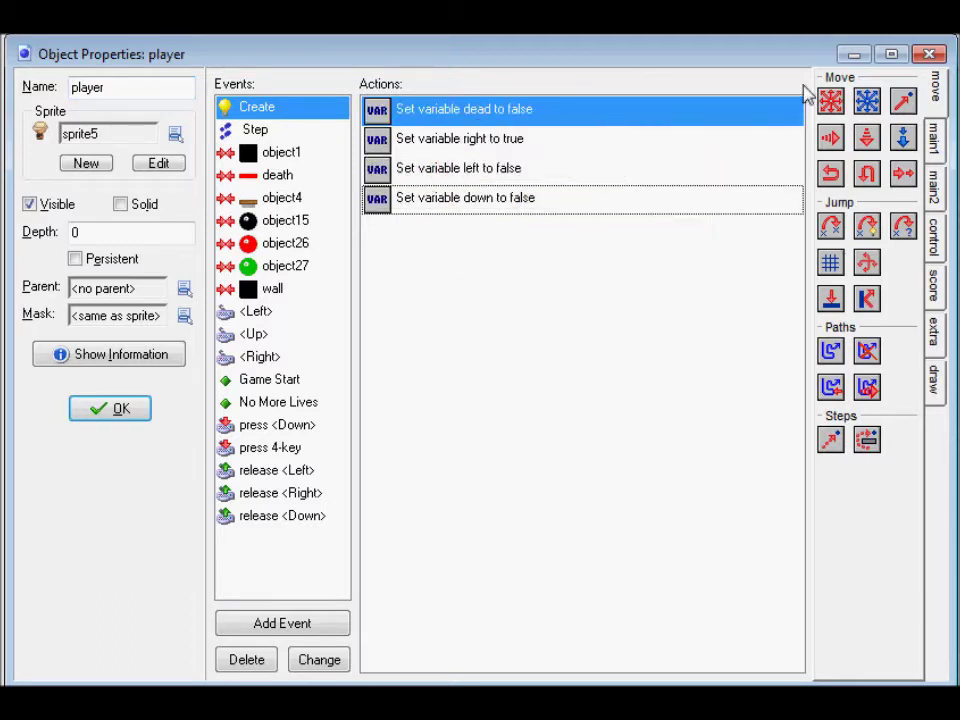
{"action": "double_click", "coordinate": [490, 201]}
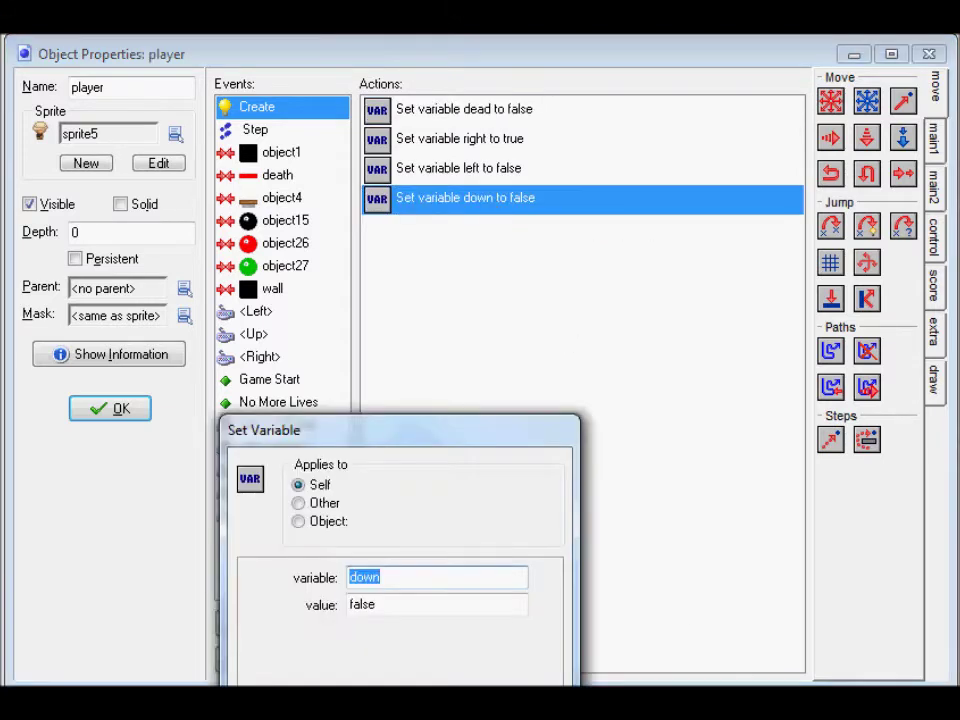
{"action": "key", "text": "Return"}
{"action": "double_click", "coordinate": [439, 107]}
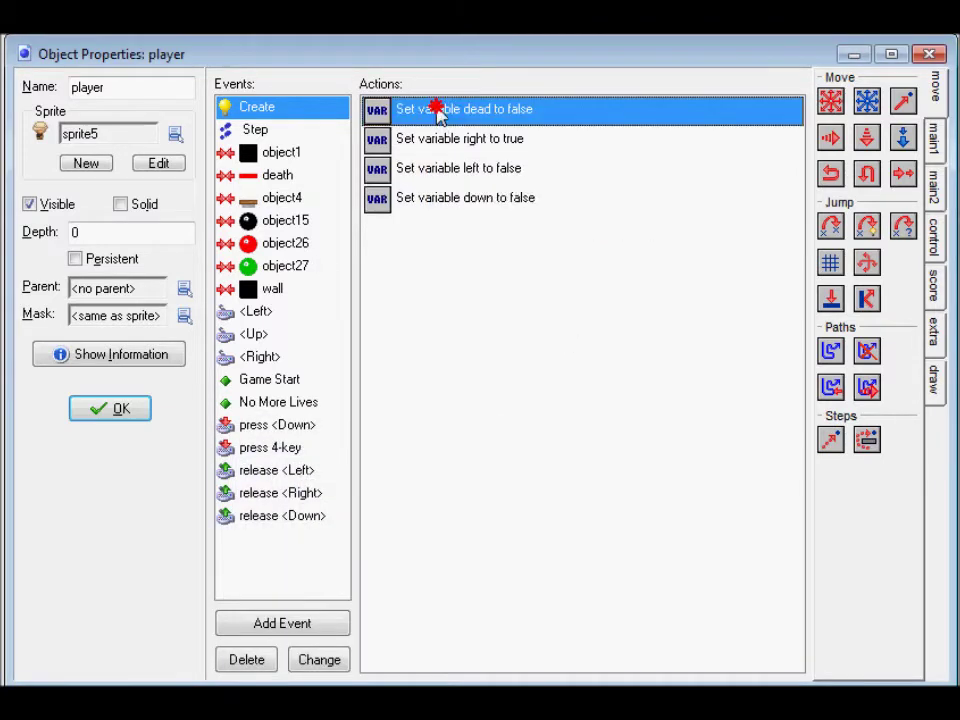
{"action": "key", "text": "Return"}
{"action": "left_click", "coordinate": [255, 130]}
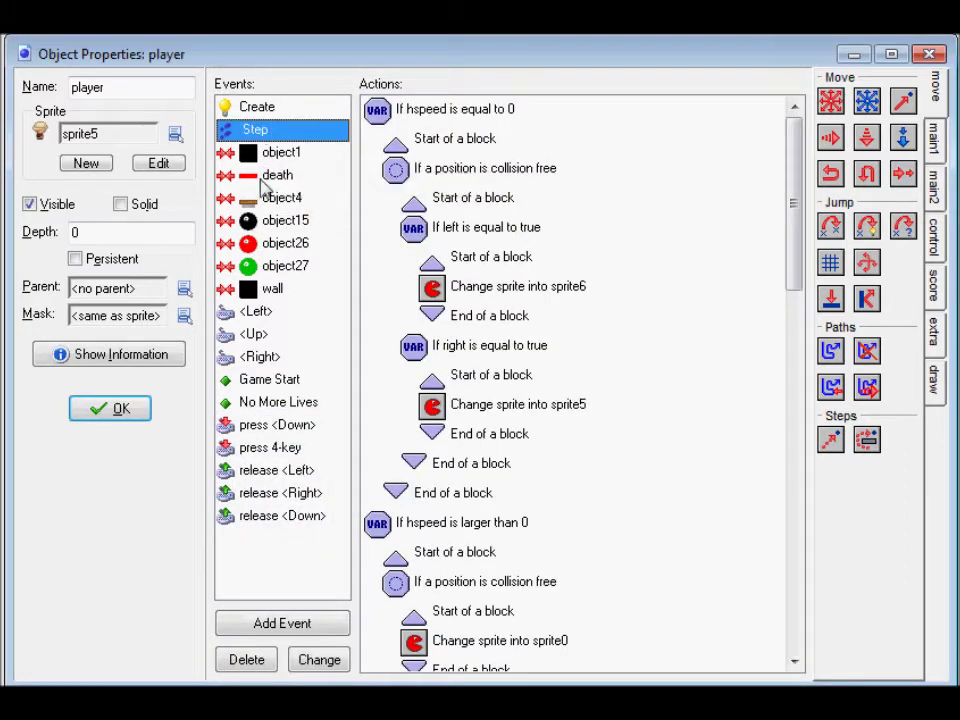
- Show the object1 collision event and review its left-is-true variable test
{"action": "left_click", "coordinate": [265, 154]}
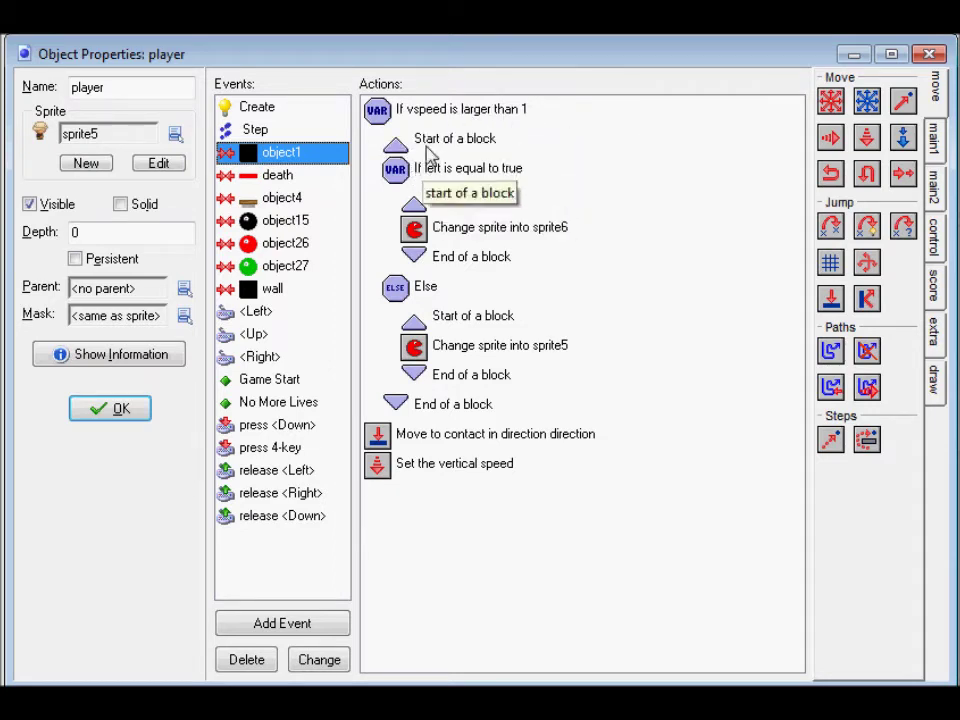
{"action": "double_click", "coordinate": [450, 176]}
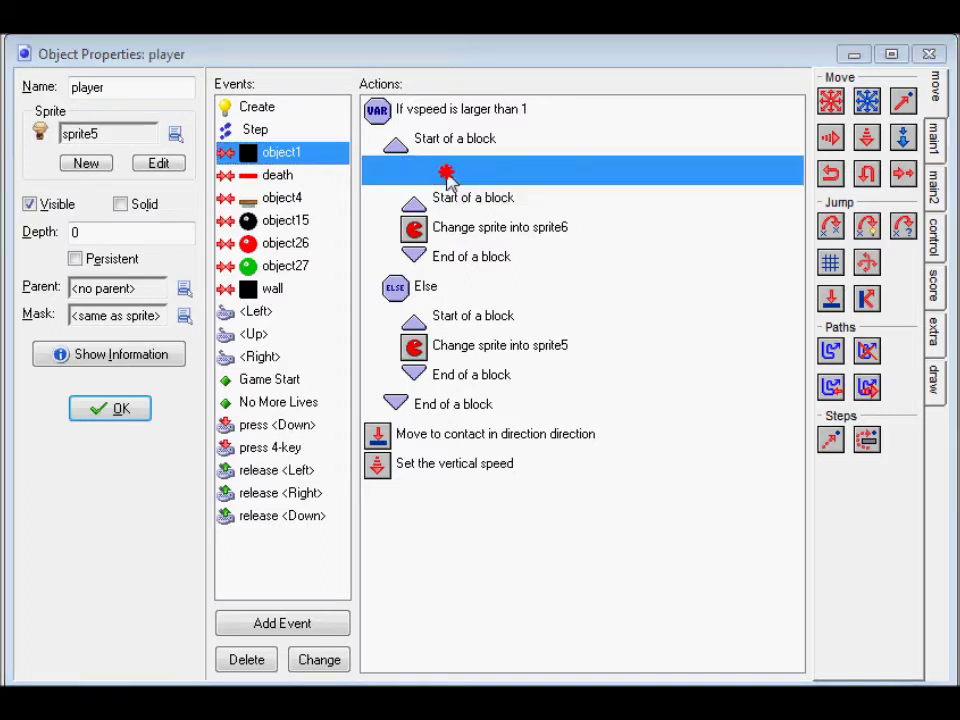
{"action": "key", "text": "Escape"}
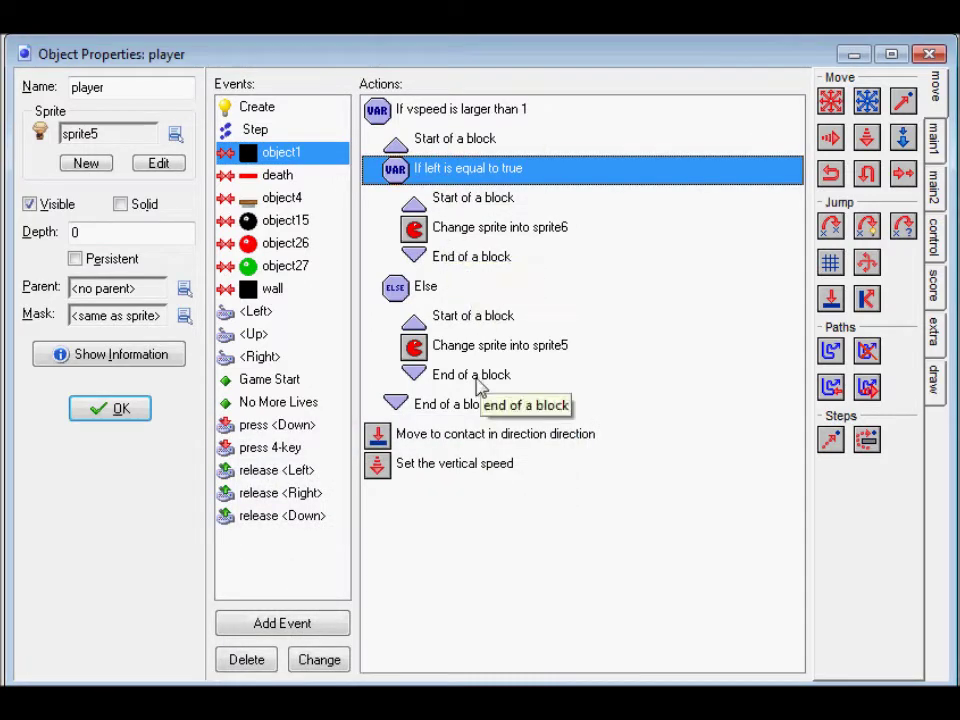
- Review the sprite6 and sprite5 change actions' animation speed, and the move-to-contact action
{"action": "double_click", "coordinate": [461, 230]}
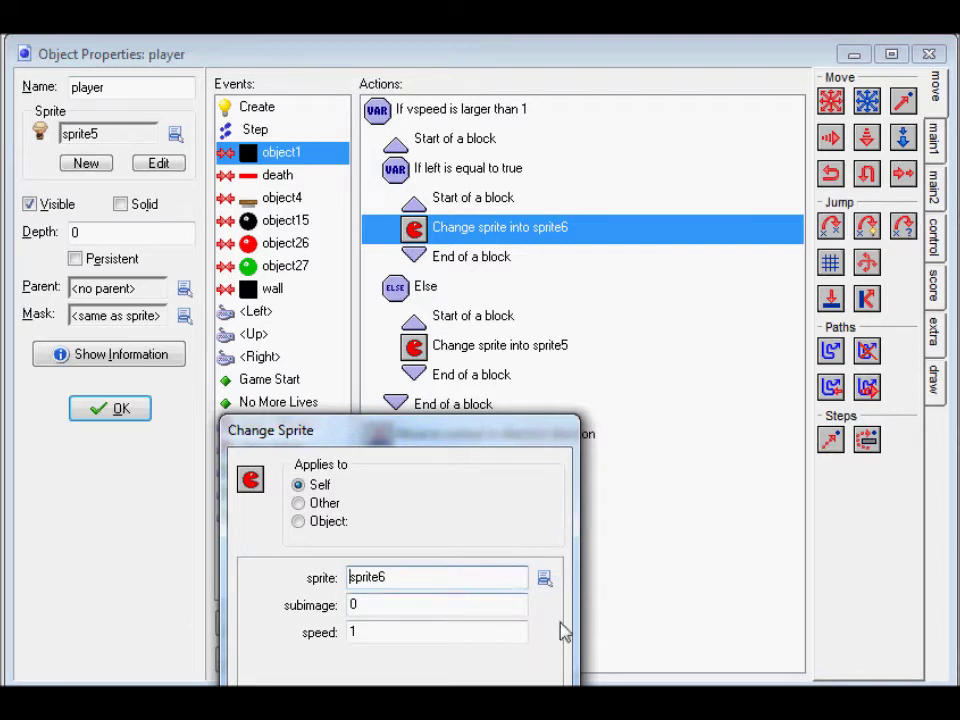
{"action": "double_click", "coordinate": [428, 632]}
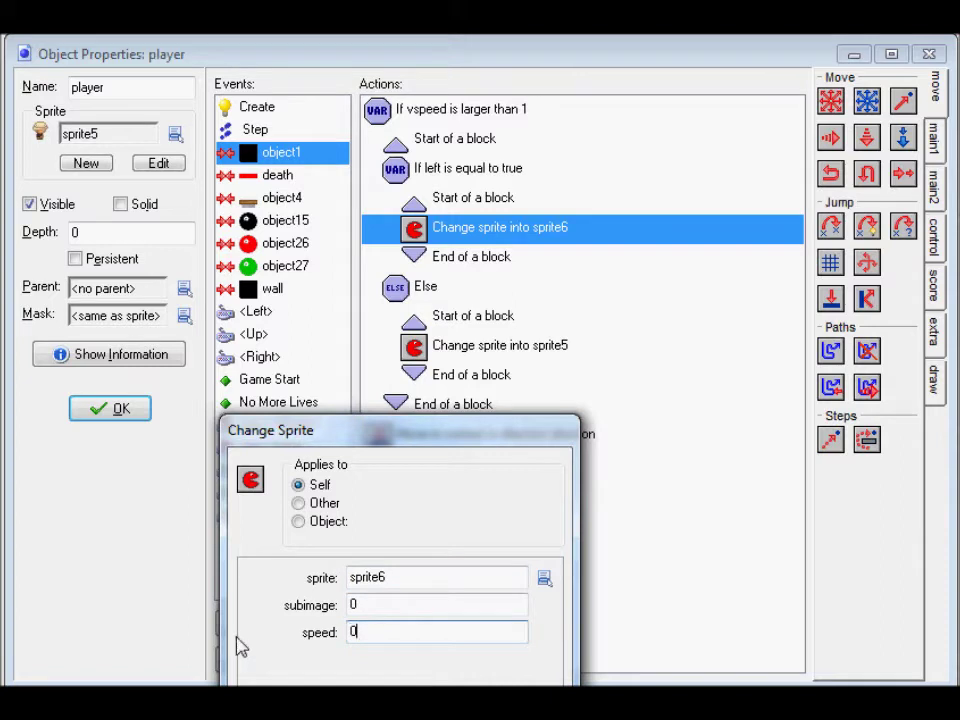
{"action": "double_click", "coordinate": [461, 347]}
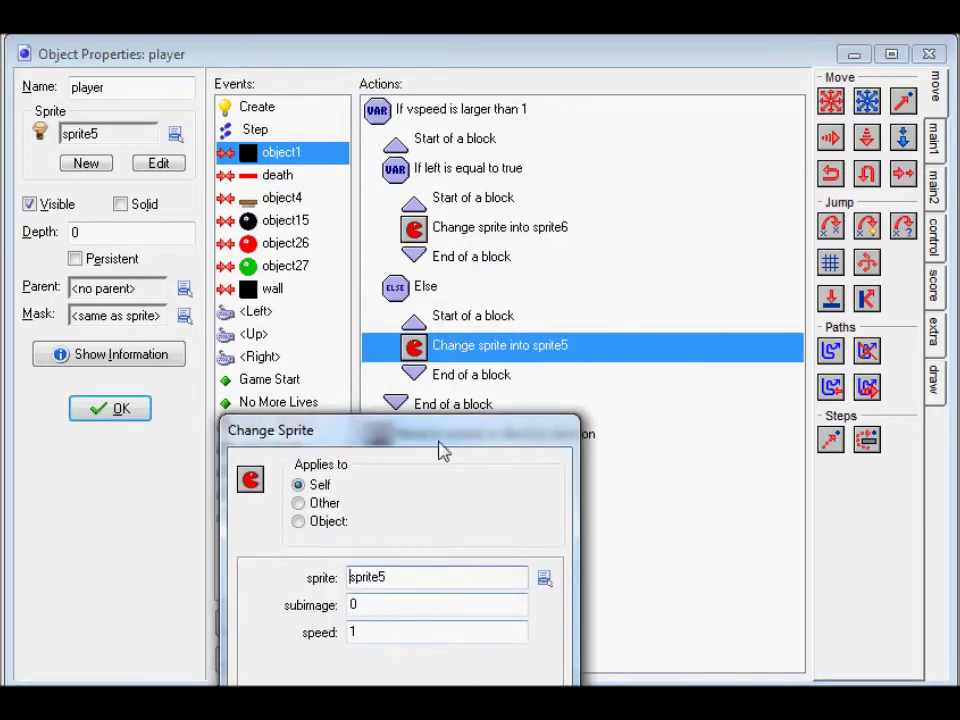
{"action": "double_click", "coordinate": [392, 633]}
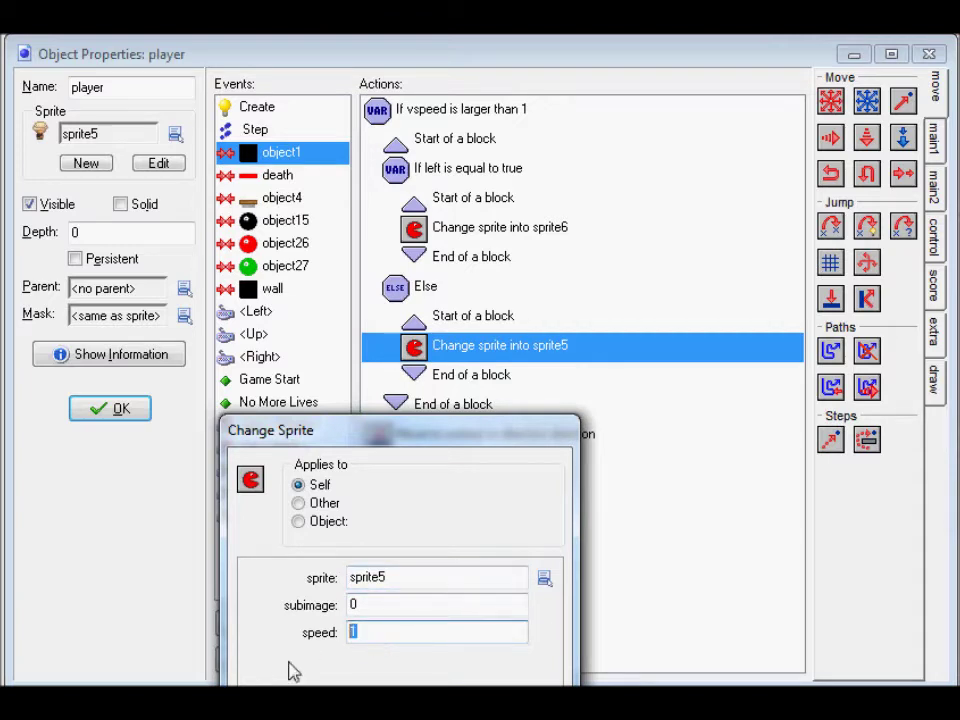
{"action": "type", "text": "0"}
{"action": "key", "text": "Return"}
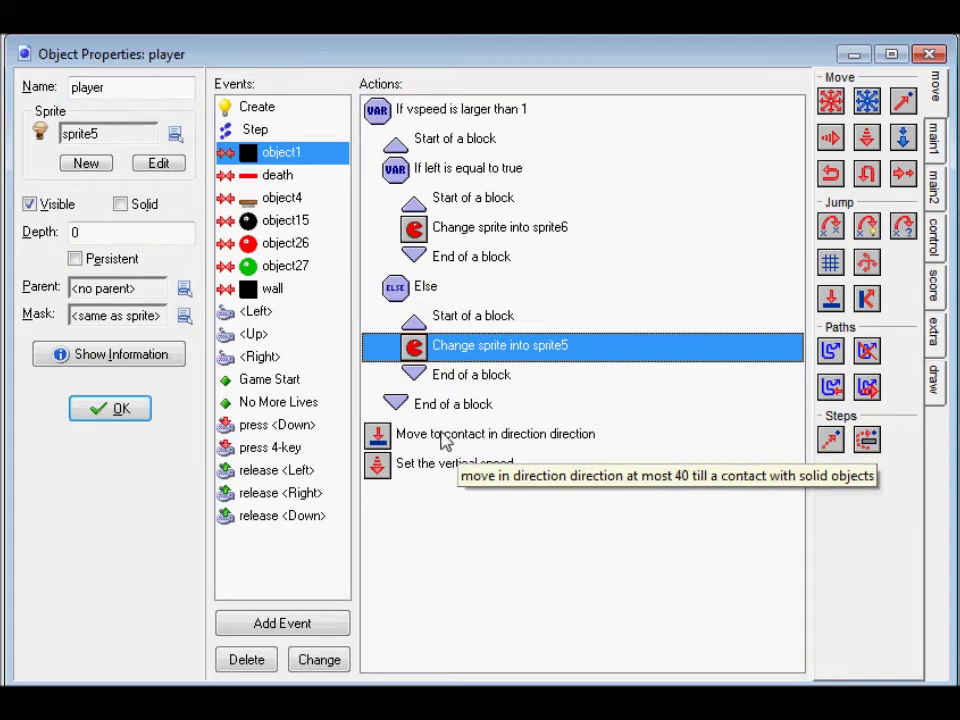
{"action": "double_click", "coordinate": [445, 436]}
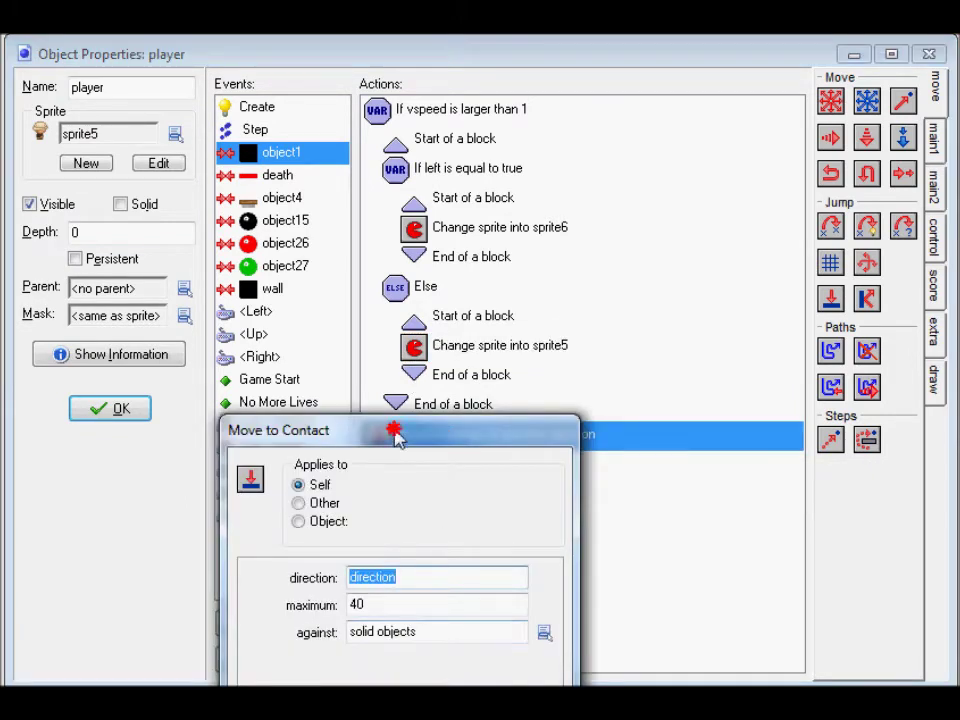
- Check move-to-contact (maximum 40, solid objects) and the vertical speed 0 action, closing both
{"action": "left_click_drag", "start_coordinate": [395, 432], "coordinate": [198, 228]}
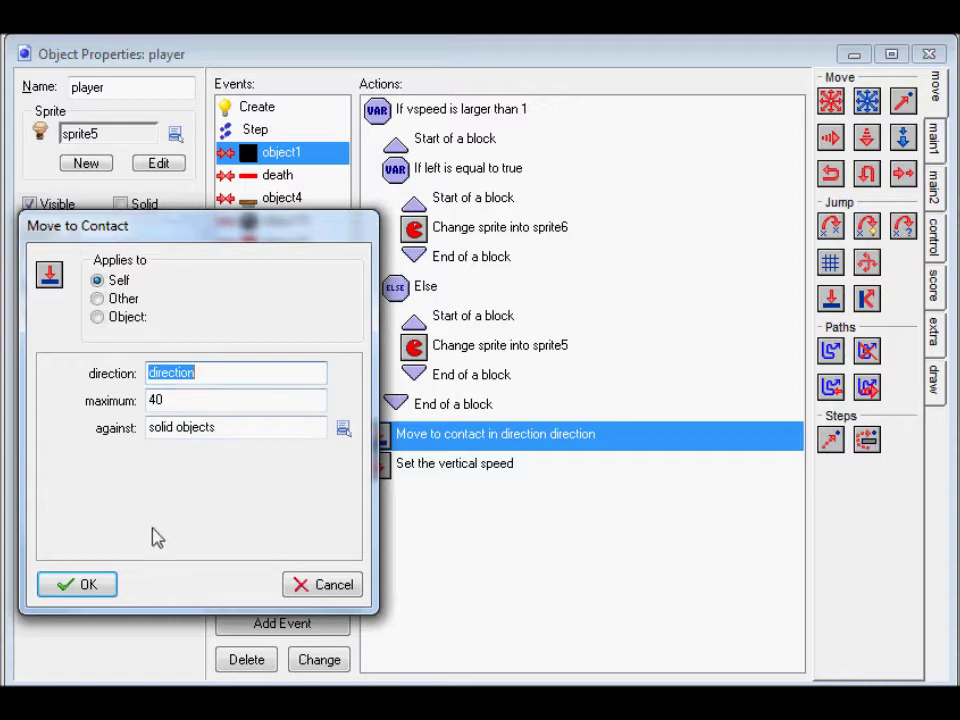
{"action": "left_click", "coordinate": [81, 590]}
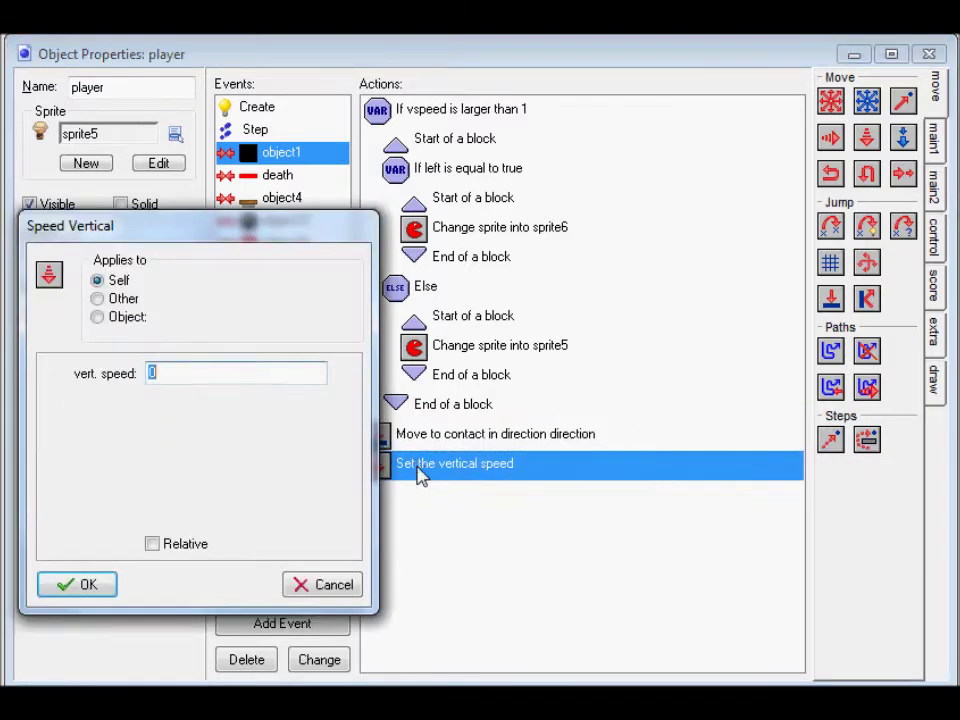
{"action": "left_click", "coordinate": [88, 585]}
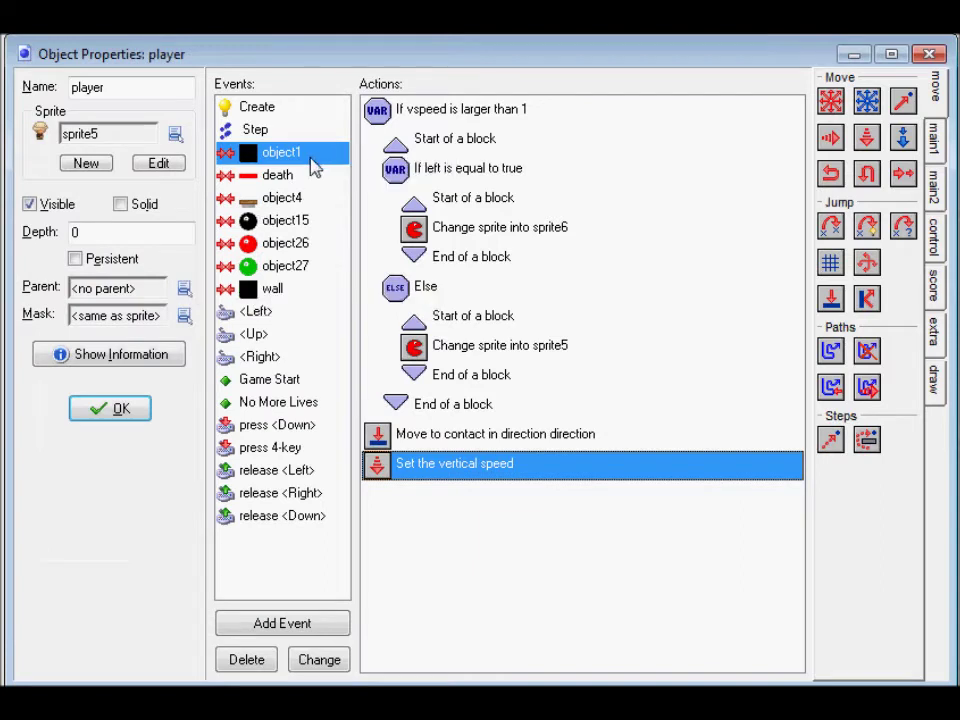
- Review the wall collision event's single horizontal speed action
{"action": "left_click", "coordinate": [272, 292]}
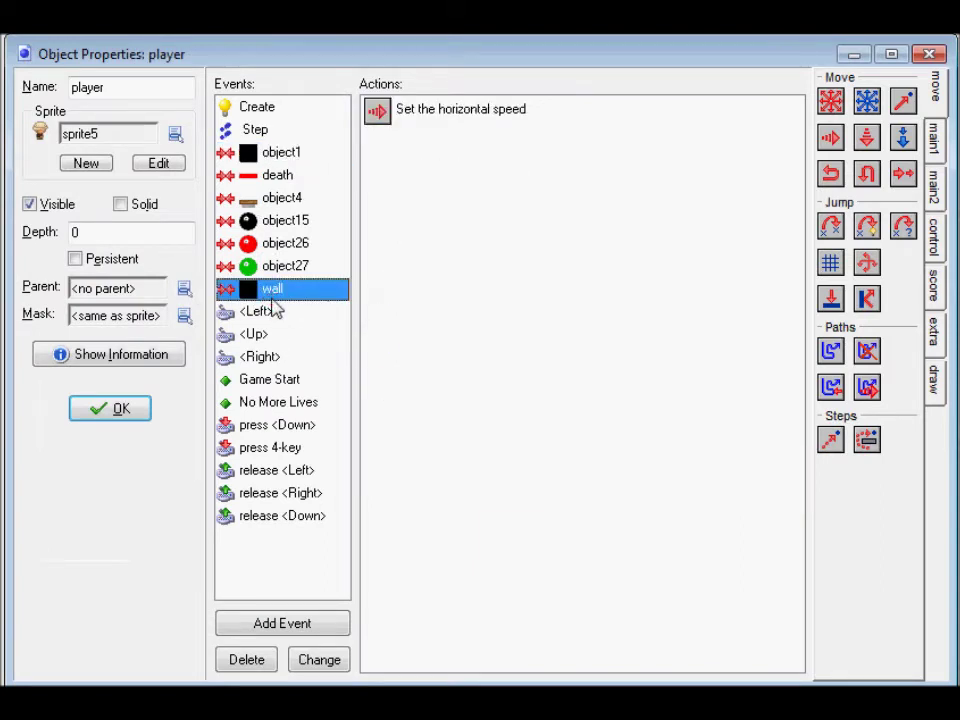
{"action": "double_click", "coordinate": [420, 105]}
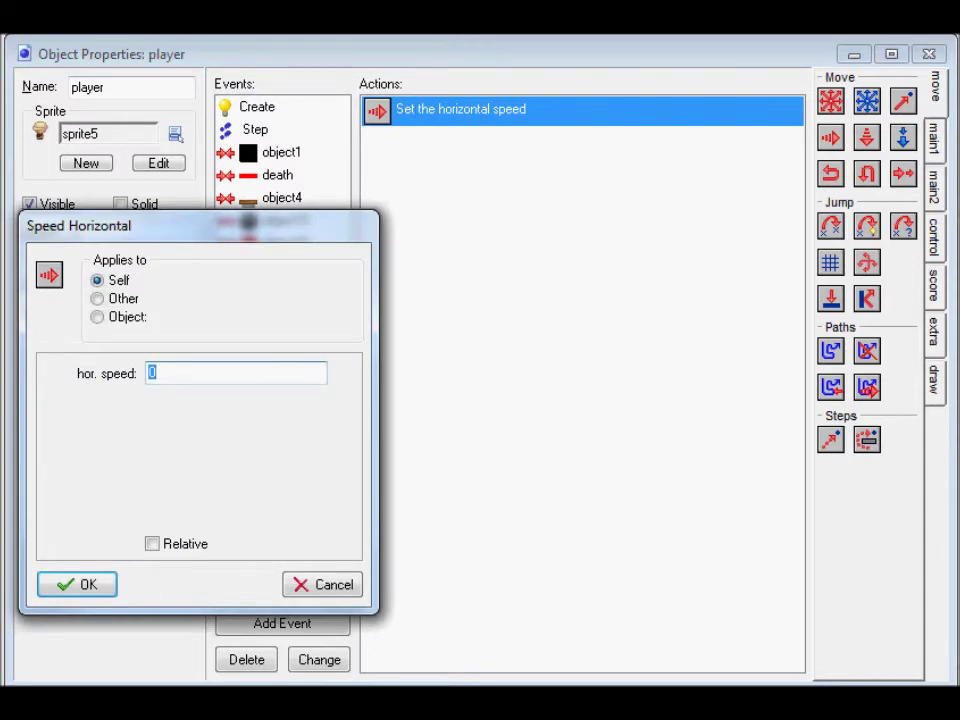
{"action": "left_click", "coordinate": [72, 582]}
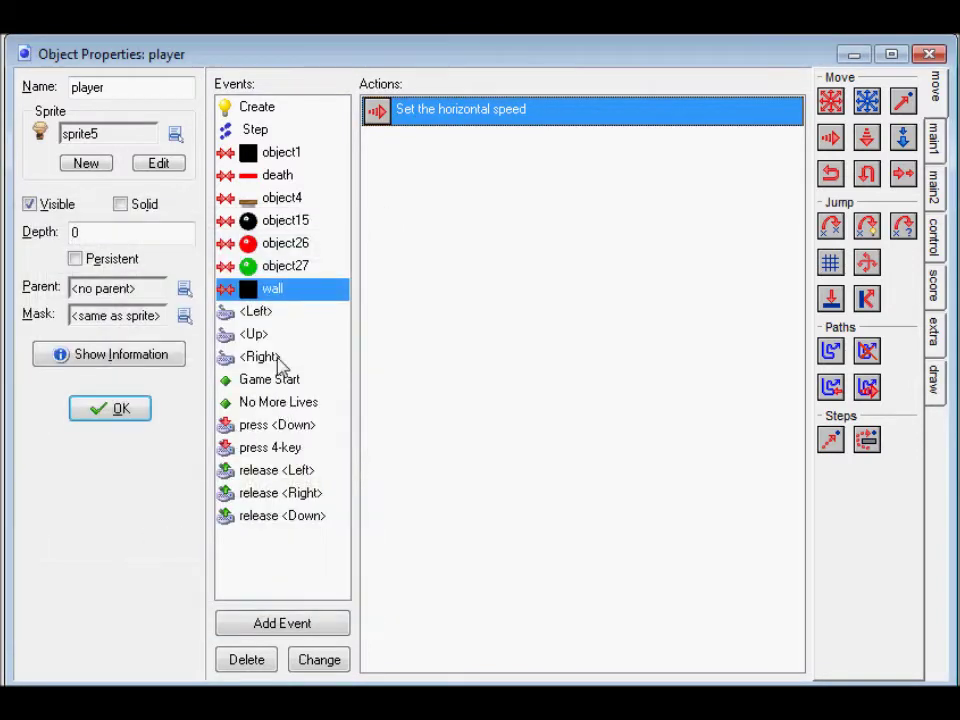
- Confirm the <Left> key event sets horizontal speed to -4
{"action": "left_click", "coordinate": [258, 314]}
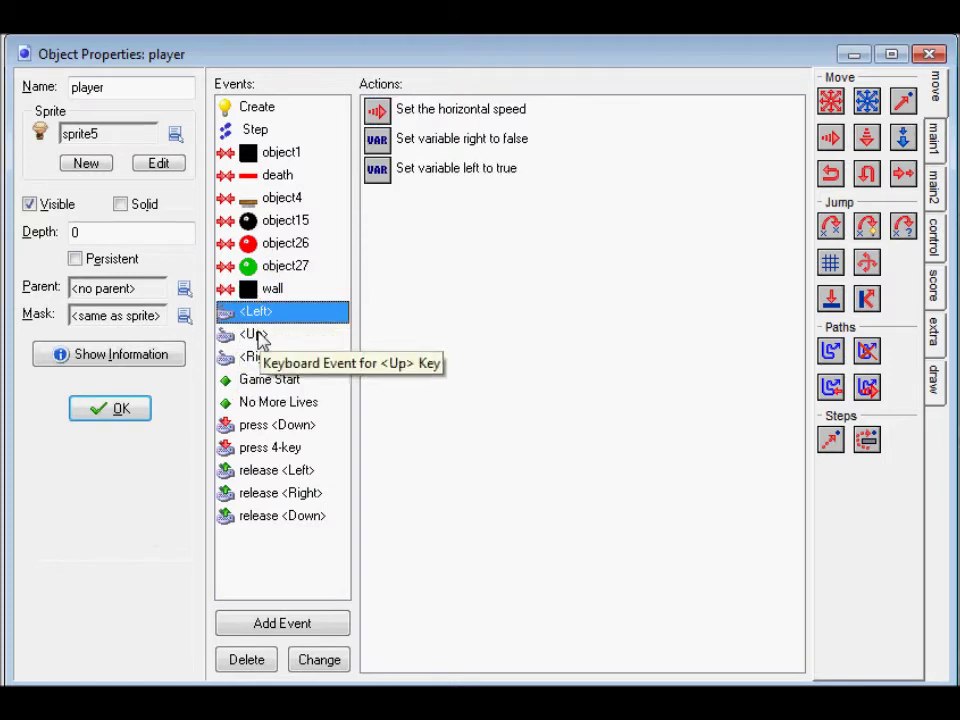
{"action": "double_click", "coordinate": [478, 112]}
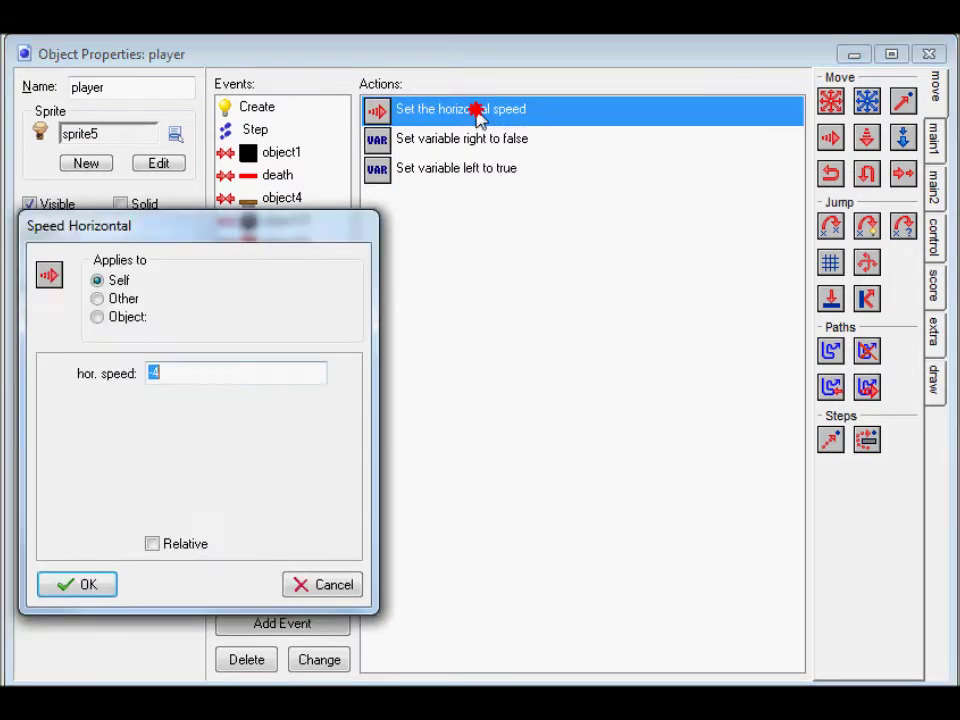
{"action": "left_click", "coordinate": [60, 590]}
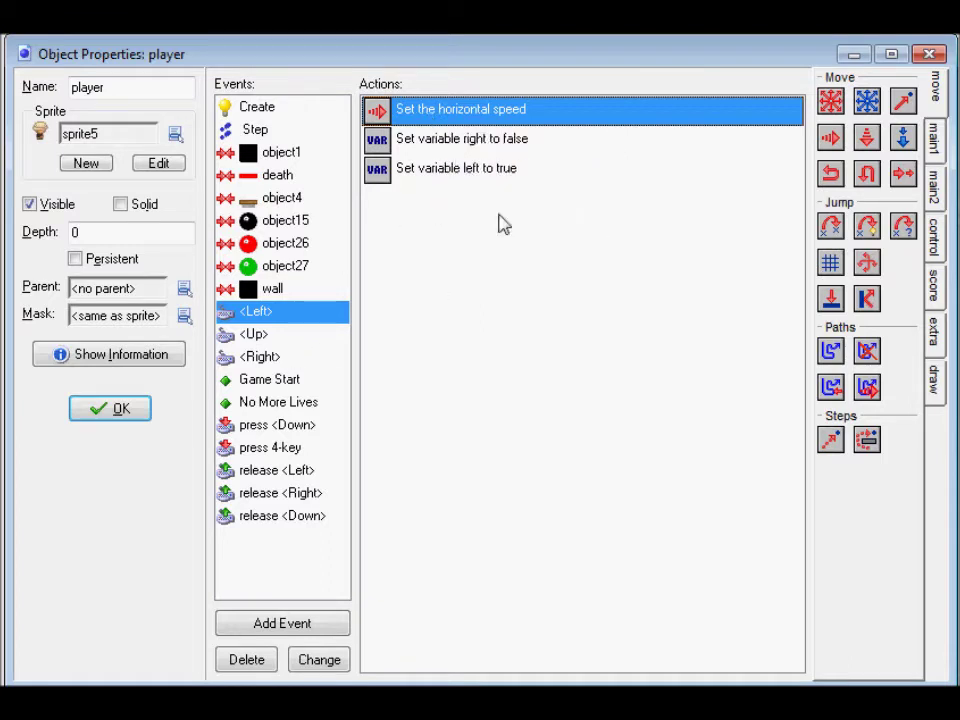
- Confirm the <Right> key event sets horizontal speed to 4
{"action": "left_click", "coordinate": [268, 358]}
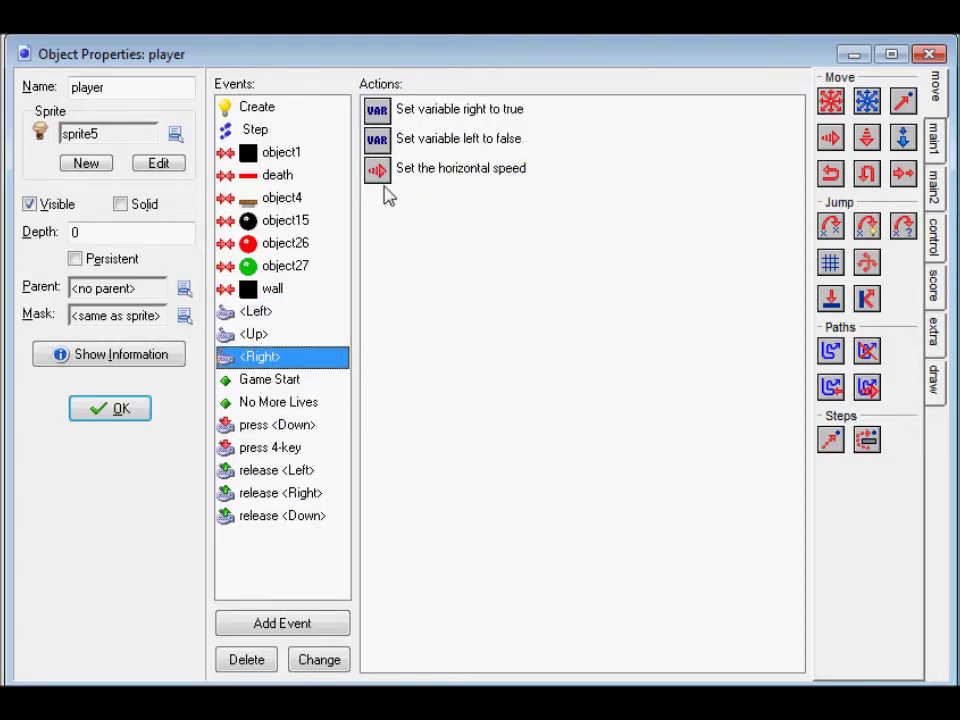
{"action": "double_click", "coordinate": [430, 178]}
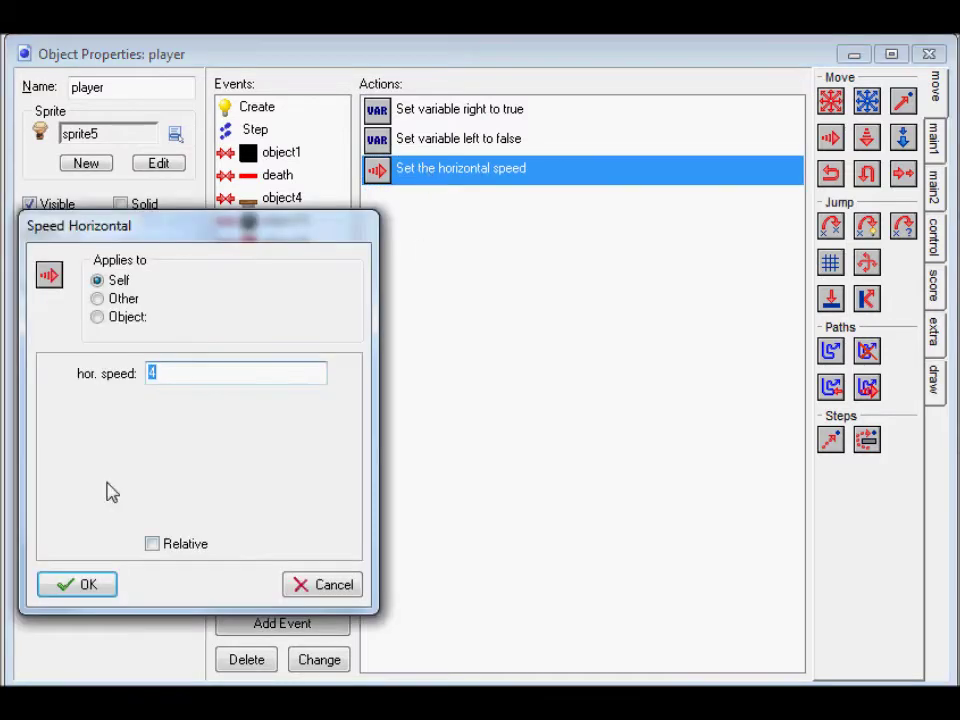
{"action": "left_click", "coordinate": [71, 585]}
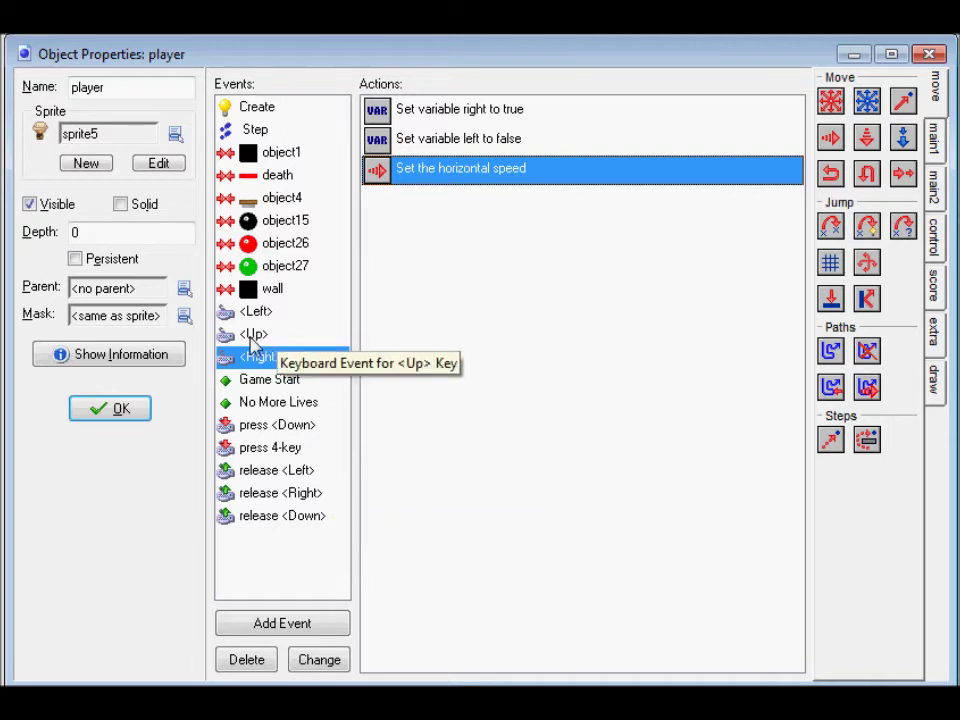
- Review the <Up> event's ground check at relative (0,1) and jump vertical speed -10
{"action": "left_click", "coordinate": [251, 337]}
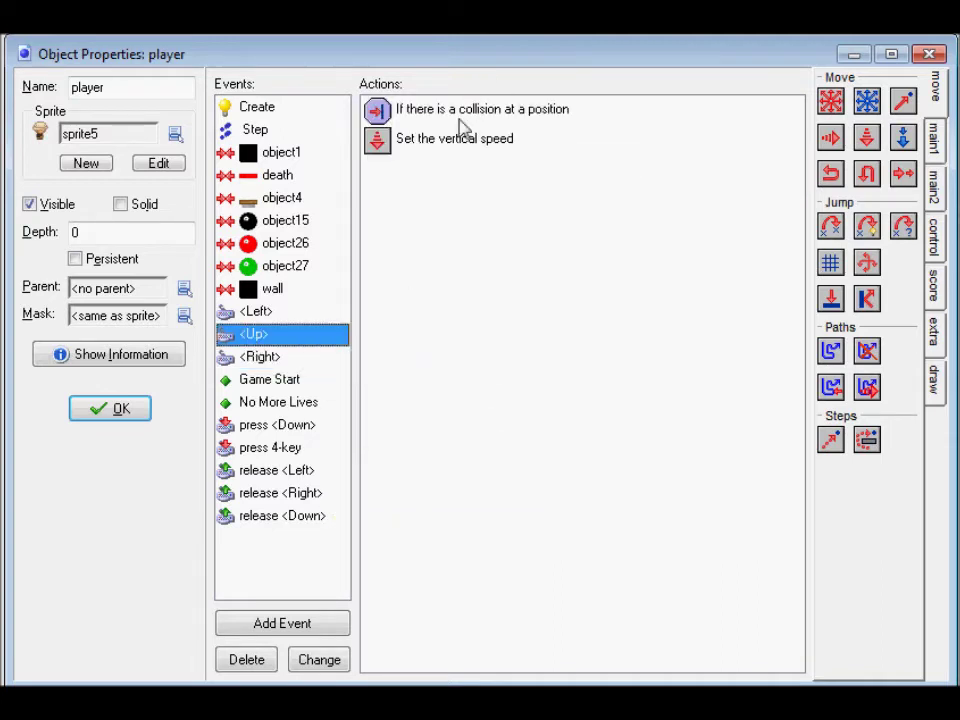
{"action": "double_click", "coordinate": [465, 111]}
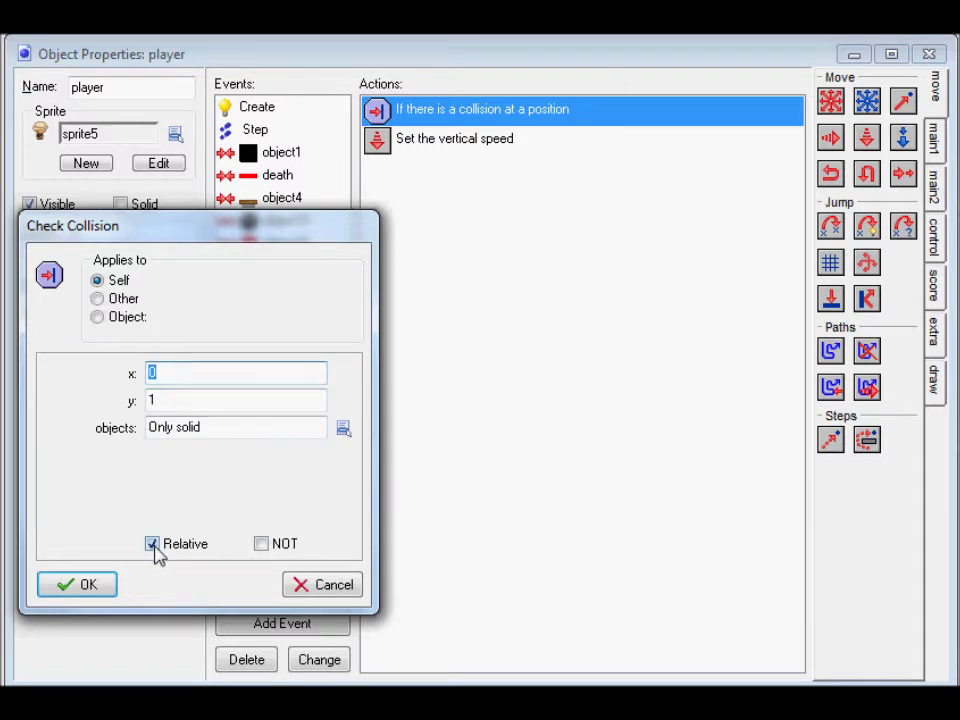
{"action": "left_click", "coordinate": [86, 583]}
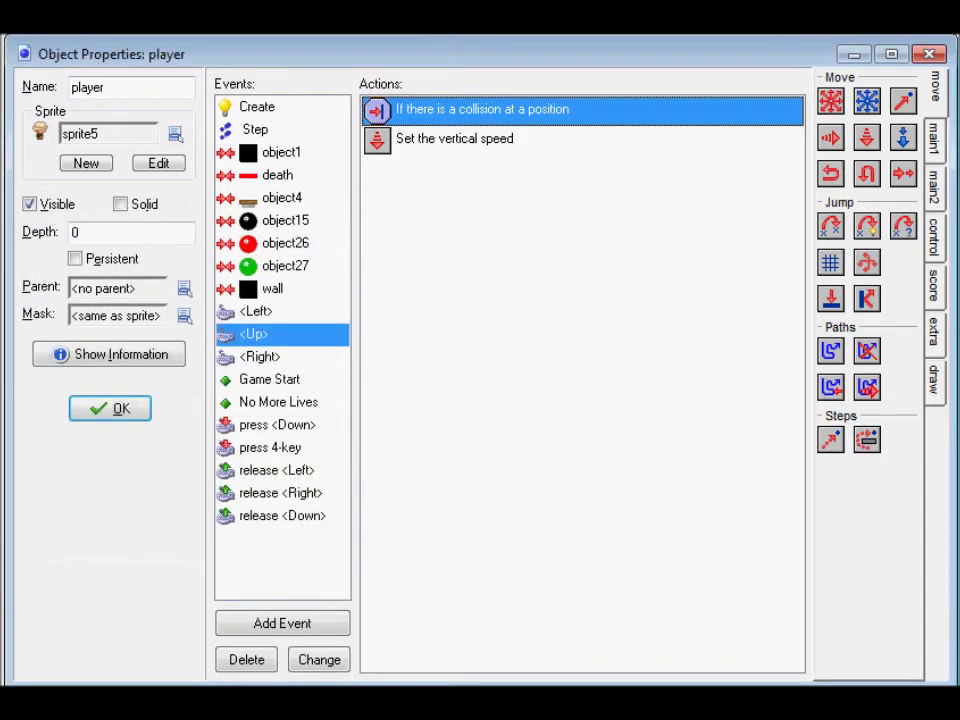
{"action": "double_click", "coordinate": [513, 155]}
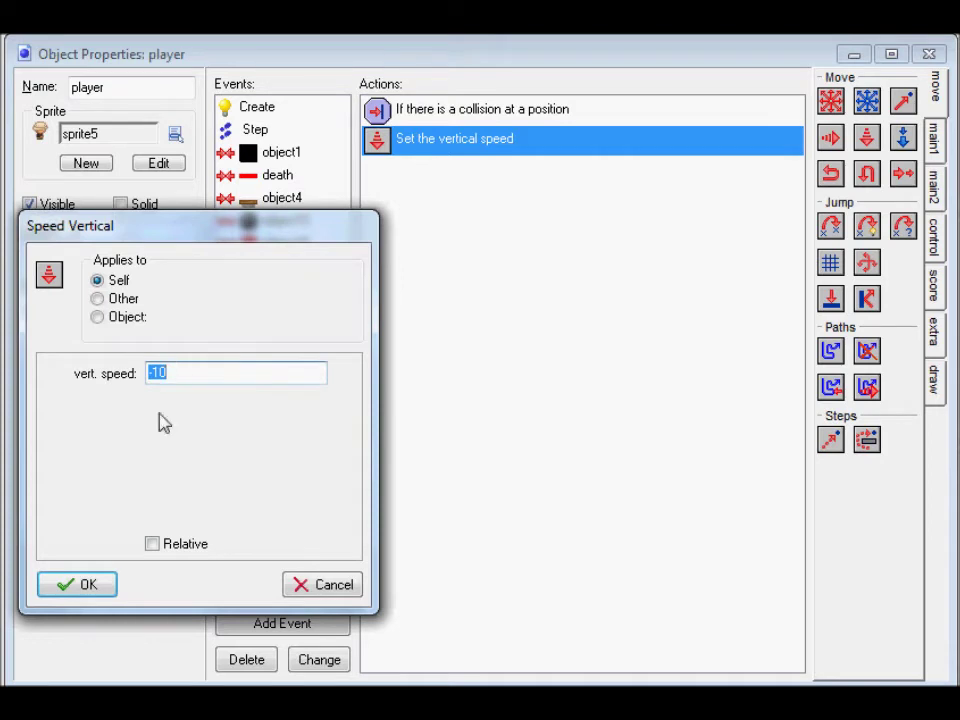
{"action": "left_click", "coordinate": [64, 586]}
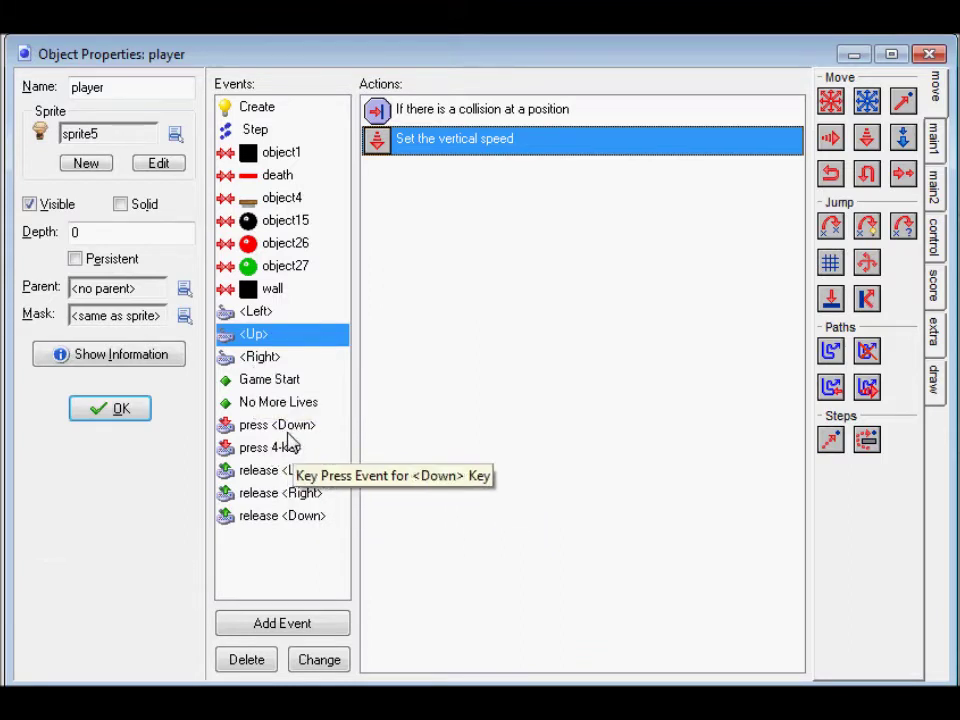
- Review the press Down and release Left, Right and Down events and their speed actions
{"action": "left_click", "coordinate": [272, 428]}
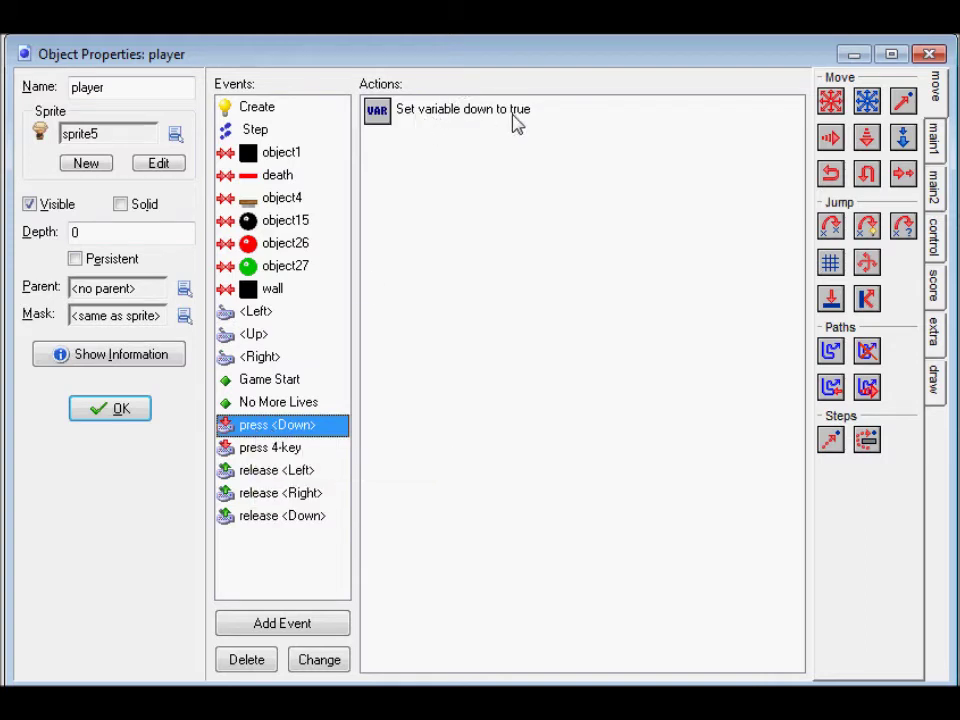
{"action": "left_click", "coordinate": [252, 473]}
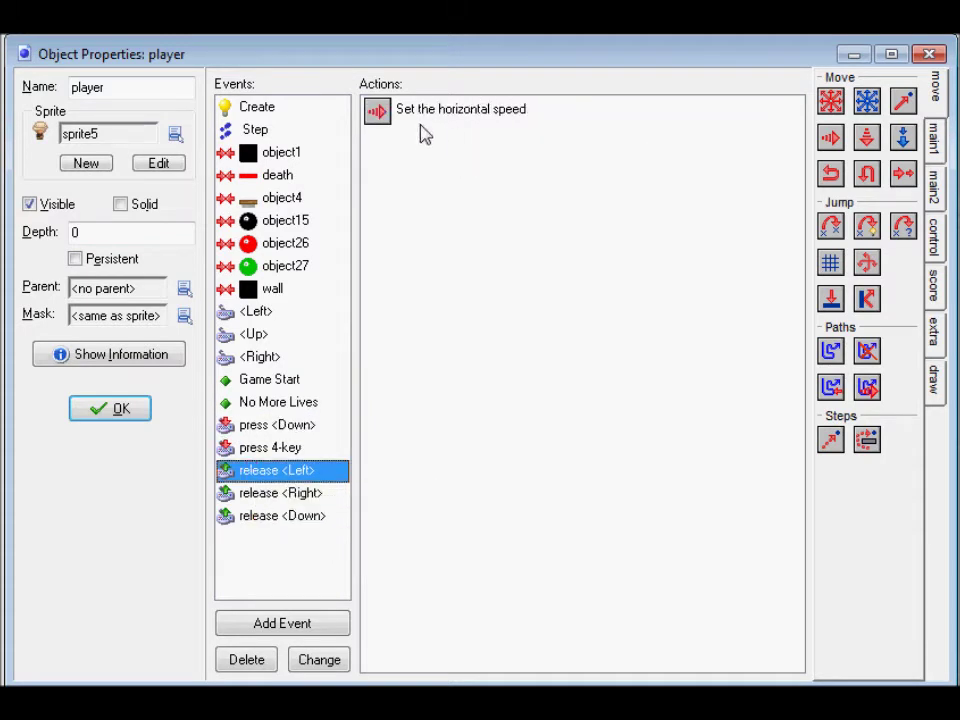
{"action": "double_click", "coordinate": [527, 120]}
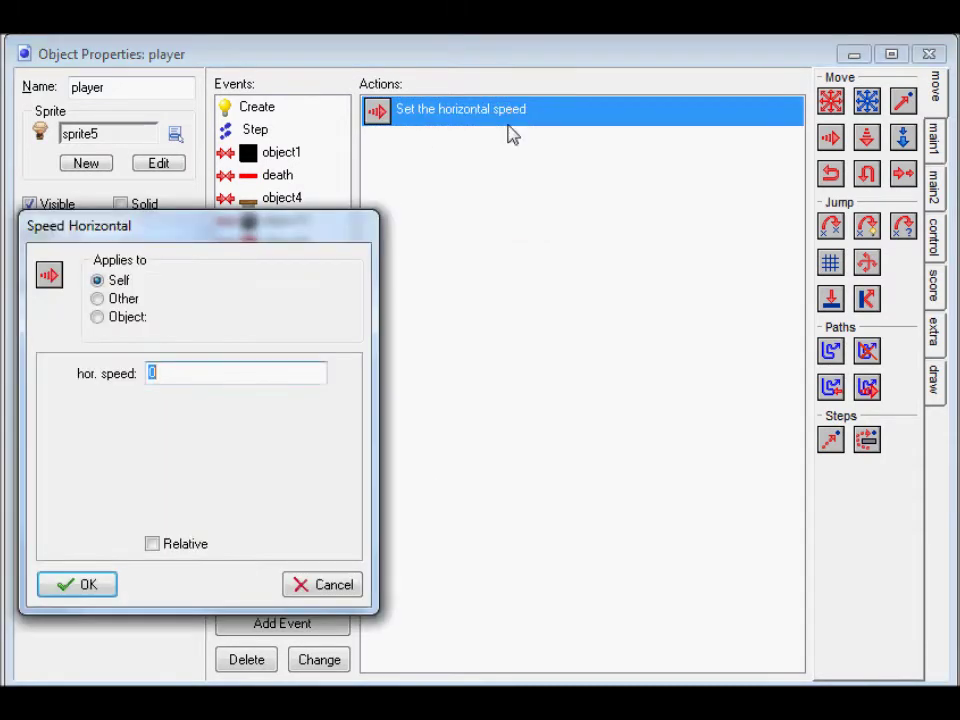
{"action": "left_click", "coordinate": [96, 584]}
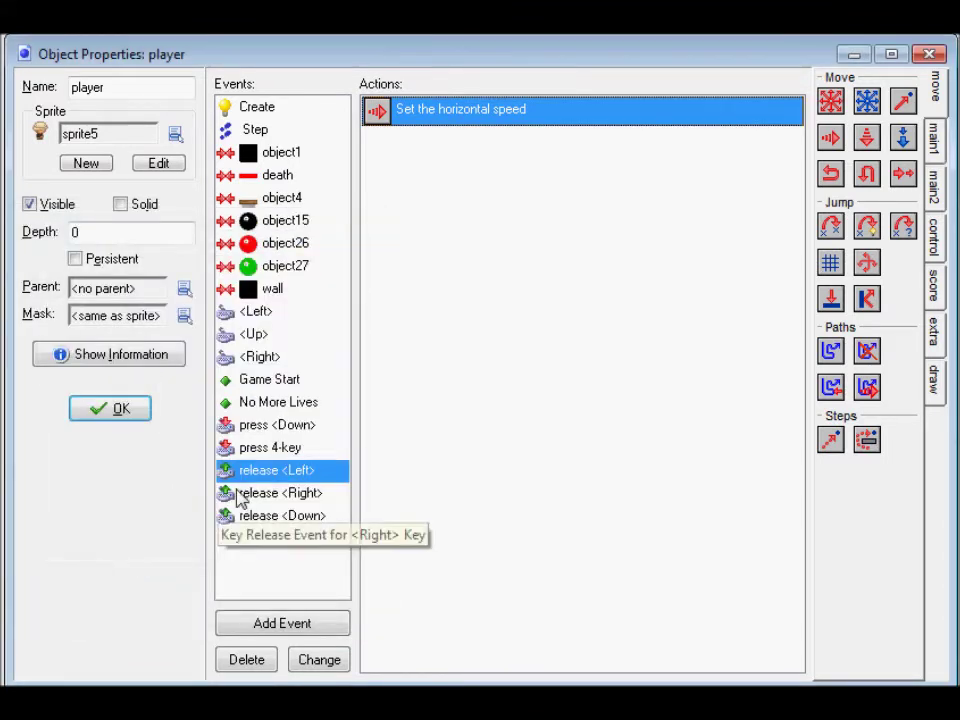
{"action": "left_click", "coordinate": [296, 500]}
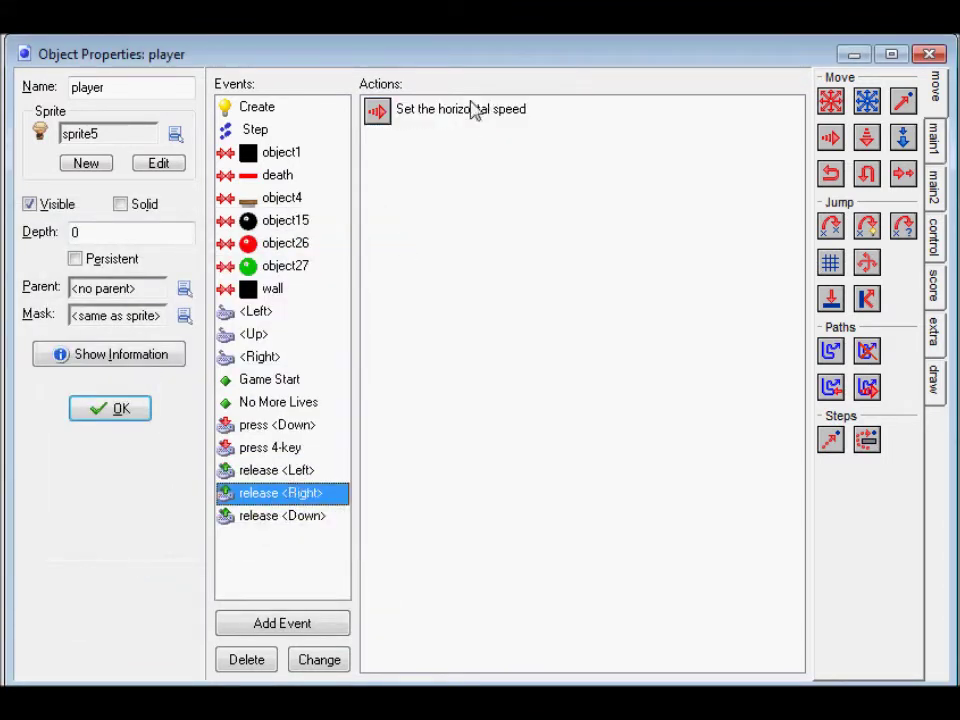
{"action": "double_click", "coordinate": [474, 111]}
{"action": "left_click", "coordinate": [80, 590]}
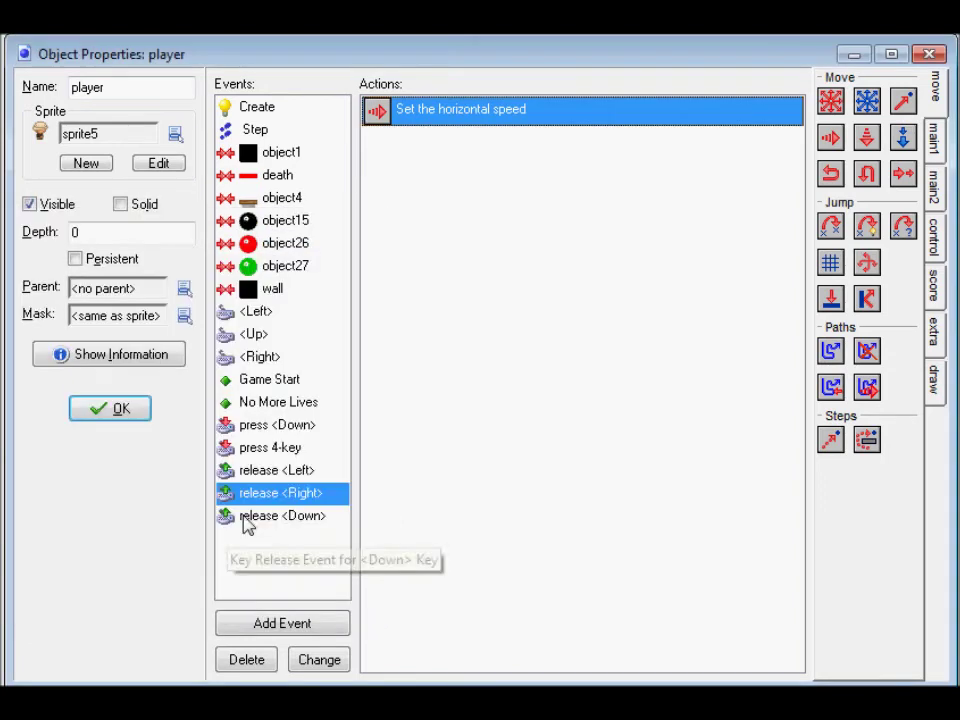
{"action": "left_click", "coordinate": [250, 516]}
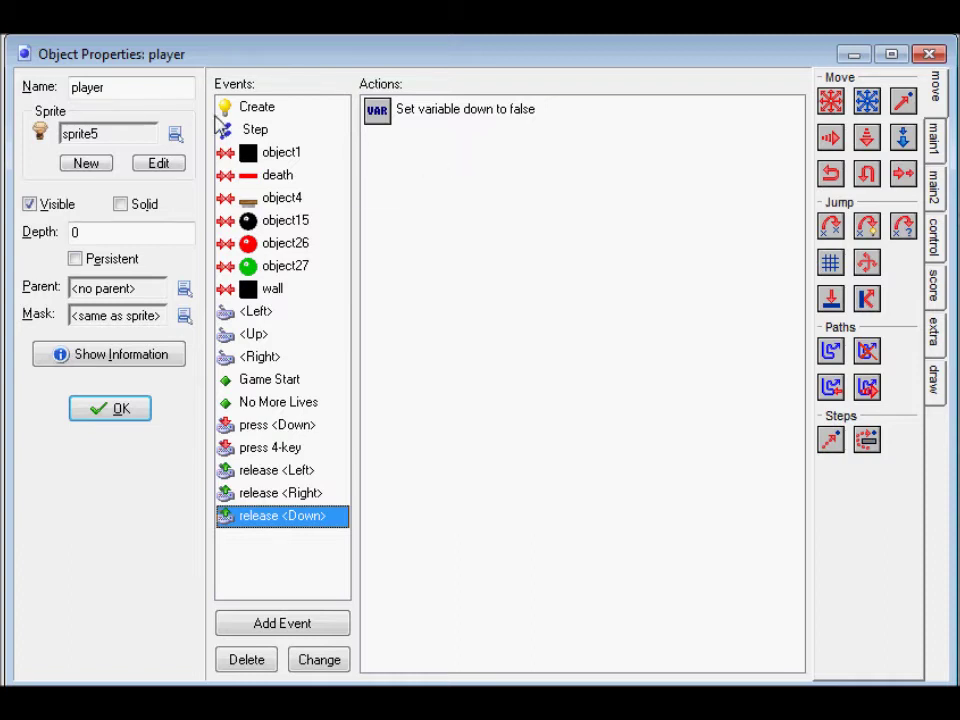
- In the Step event, review the solid-ground check below and the left-facing variable test
{"action": "left_click", "coordinate": [262, 132]}
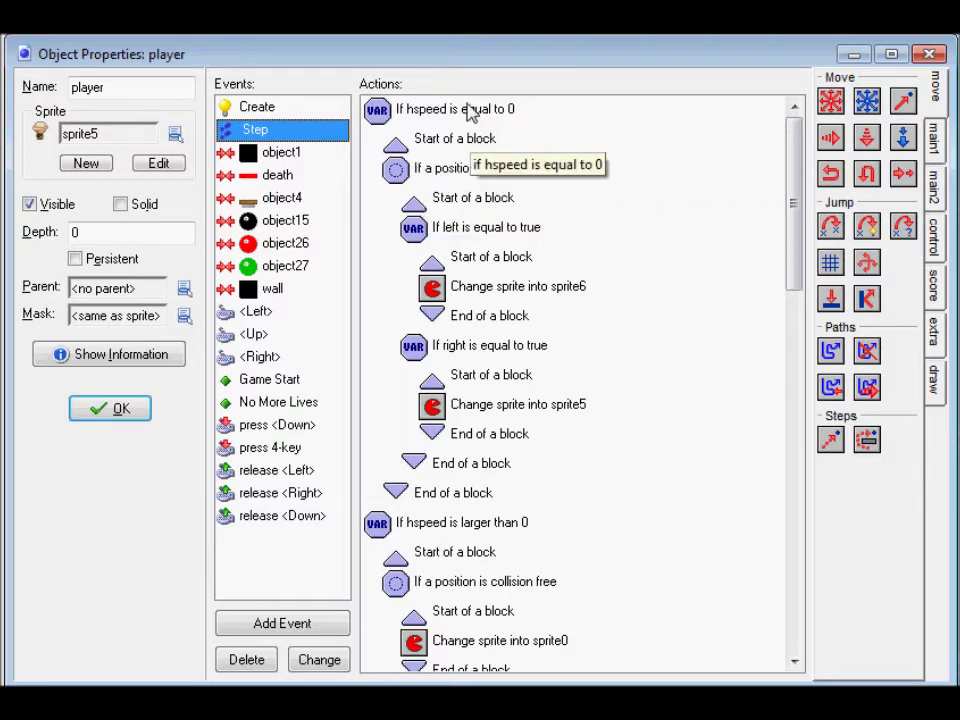
{"action": "double_click", "coordinate": [482, 170]}
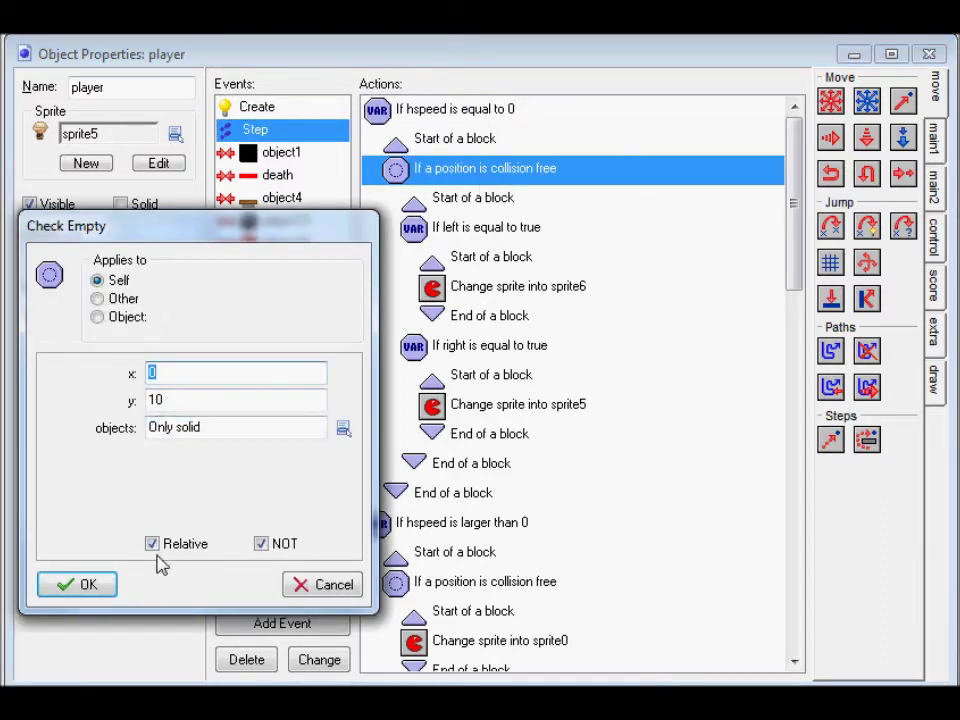
{"action": "left_click", "coordinate": [80, 590]}
{"action": "double_click", "coordinate": [465, 230]}
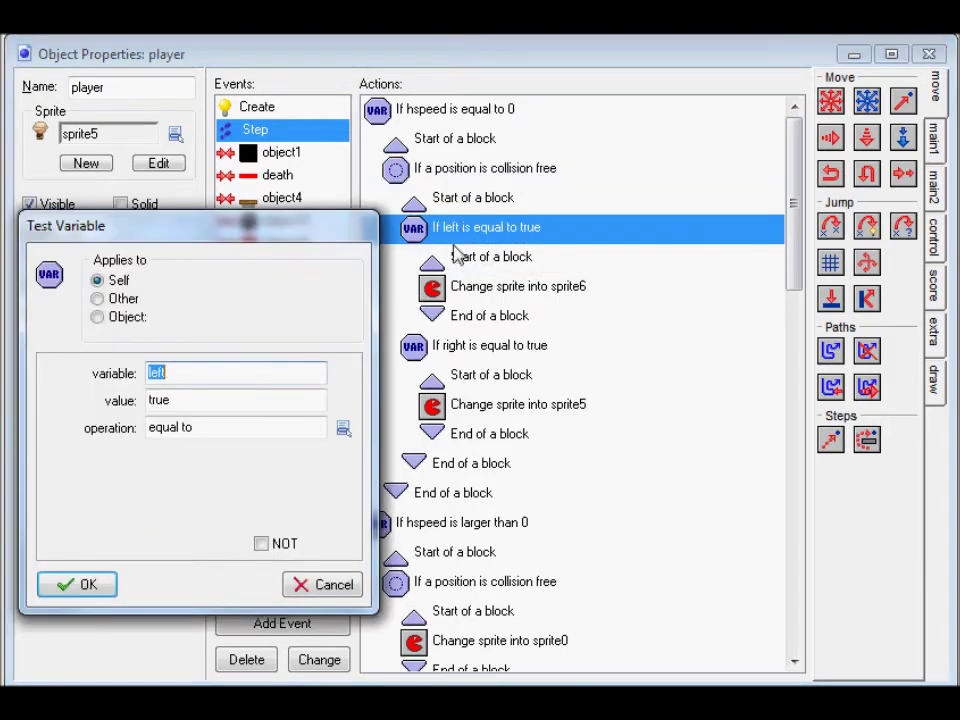
{"action": "left_click", "coordinate": [46, 588]}
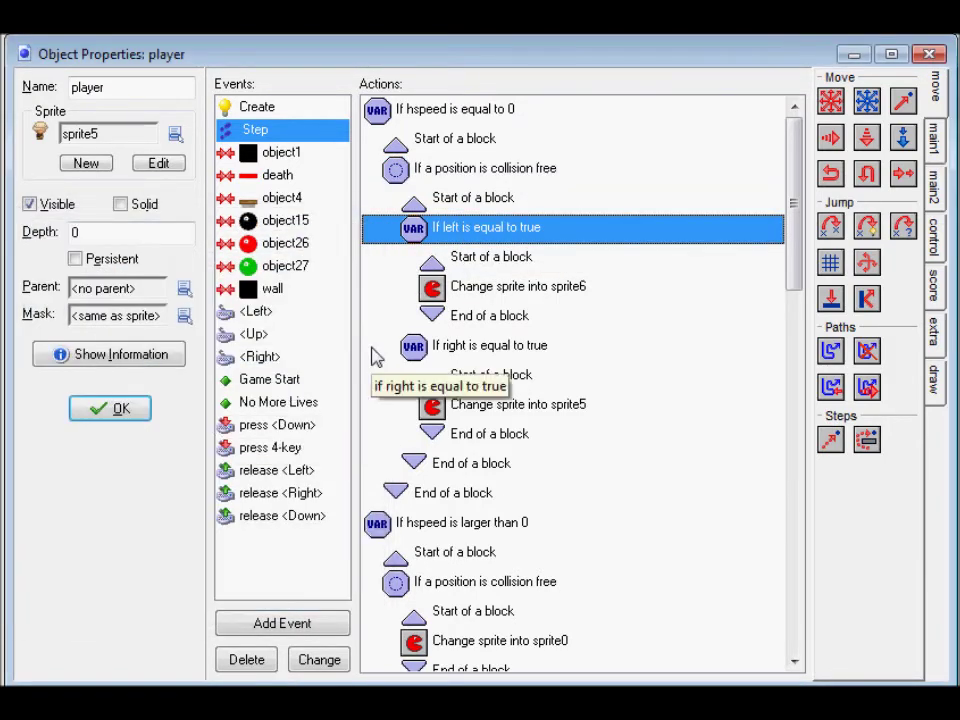
- Confirm idle facing left uses sprite6 and facing right uses sprite5, scrolling further down
{"action": "double_click", "coordinate": [495, 290]}
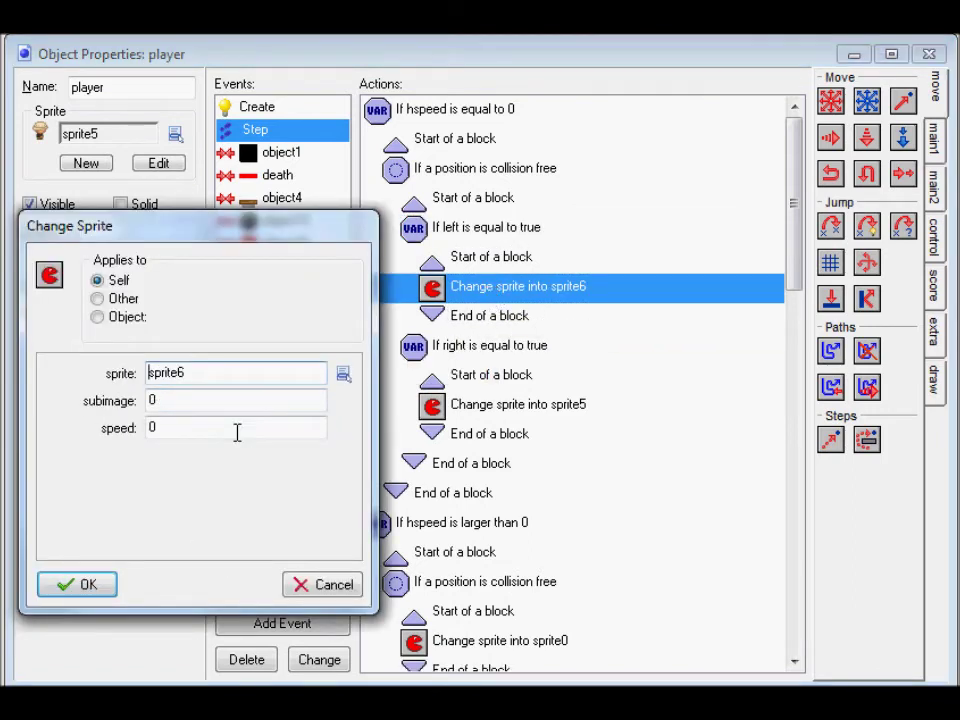
{"action": "left_click", "coordinate": [79, 588]}
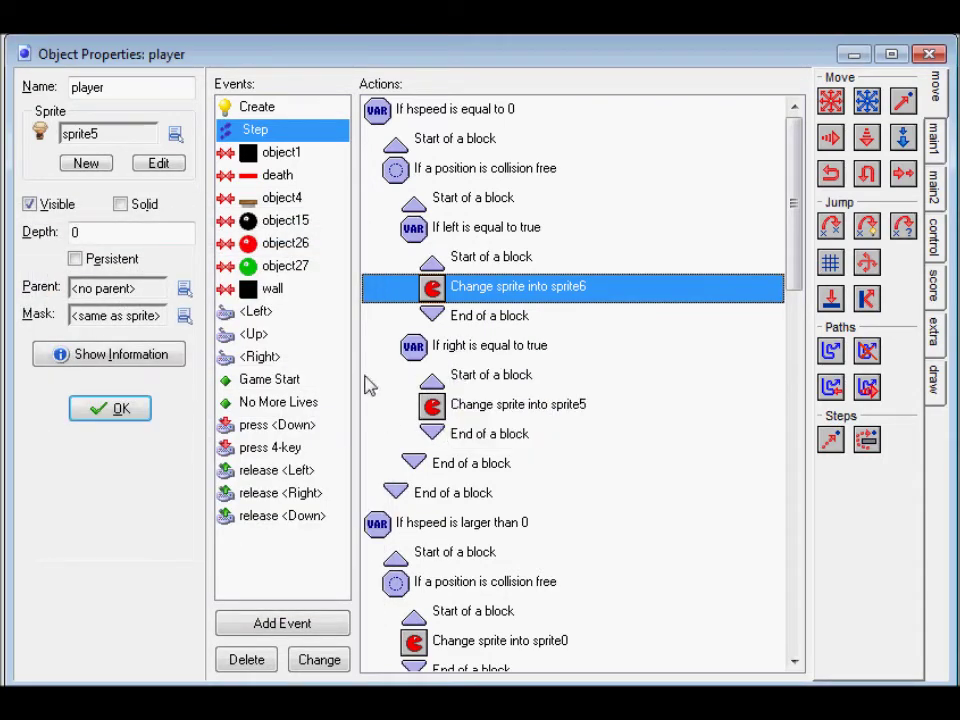
{"action": "double_click", "coordinate": [467, 414]}
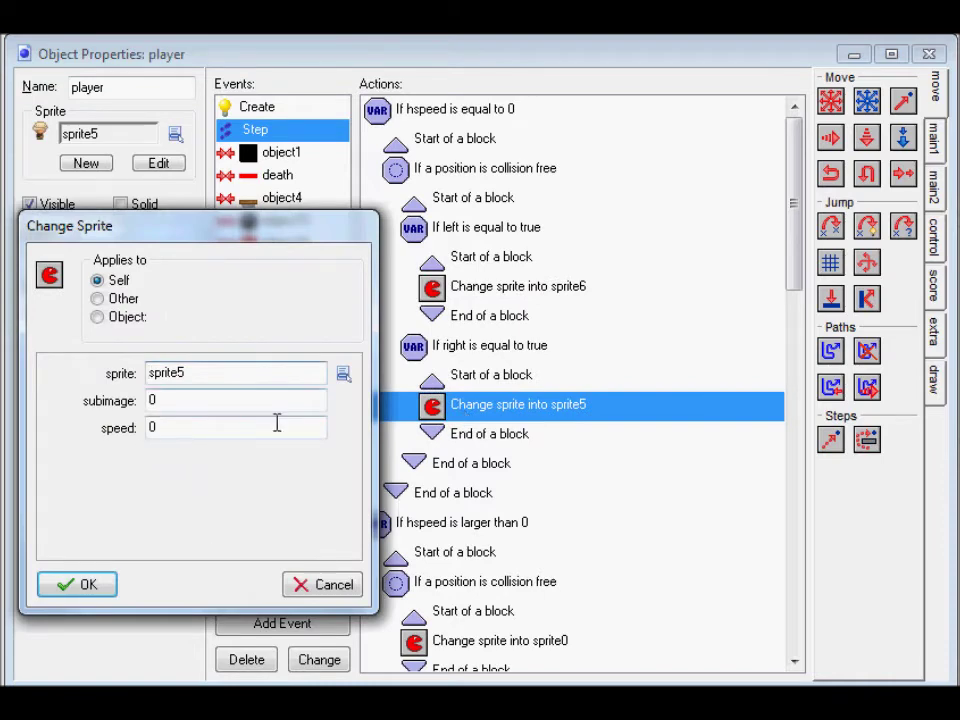
{"action": "left_click", "coordinate": [66, 586]}
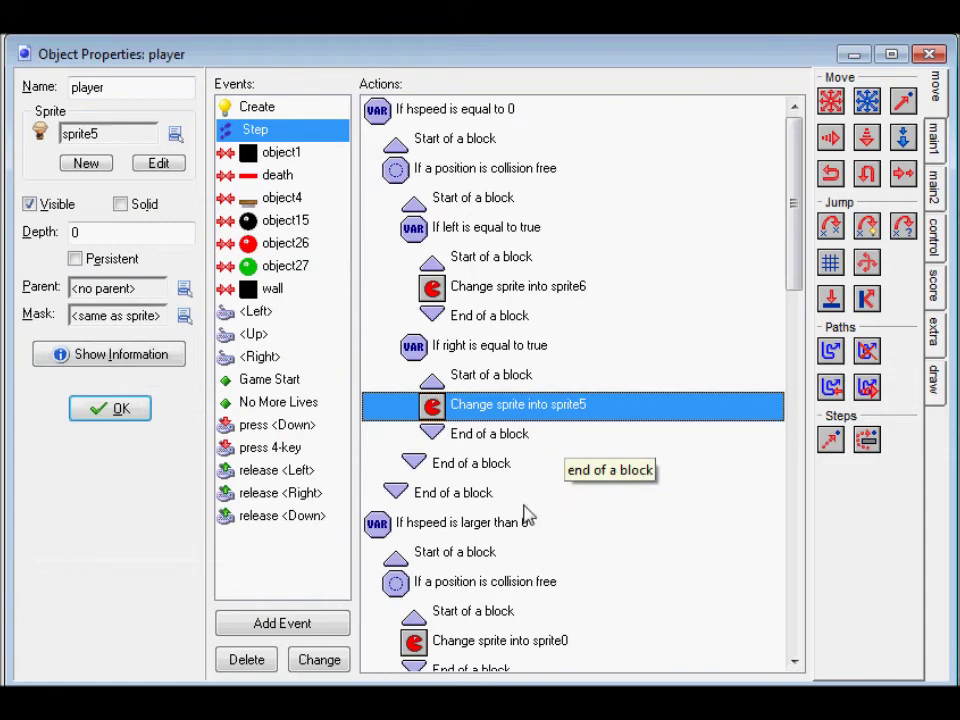
{"action": "left_click_drag", "start_coordinate": [797, 258], "coordinate": [797, 332]}
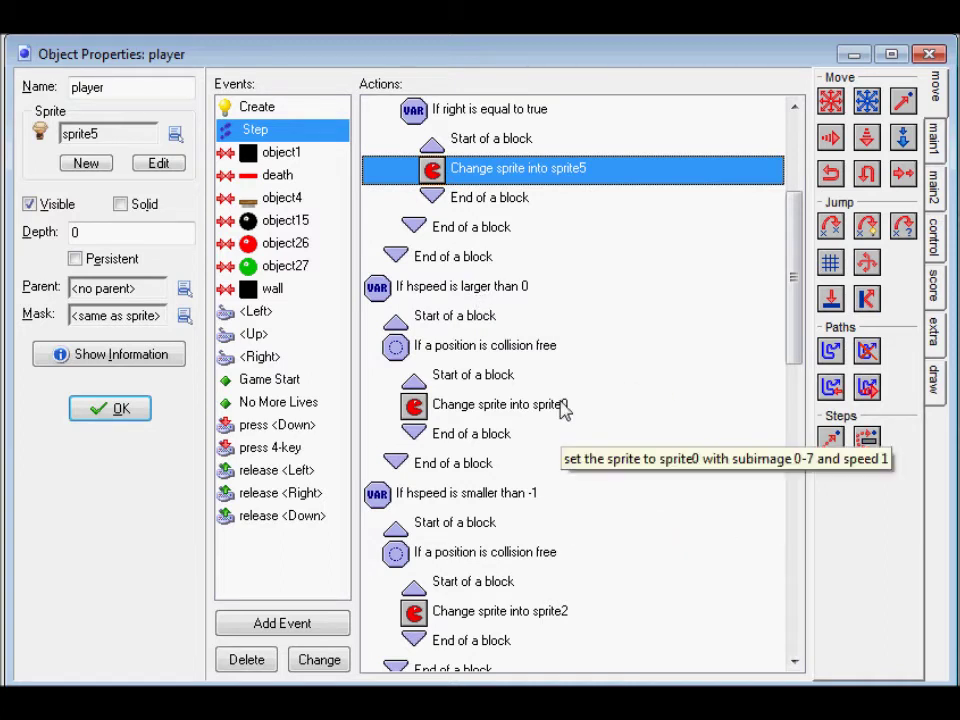
{"action": "double_click", "coordinate": [499, 347]}
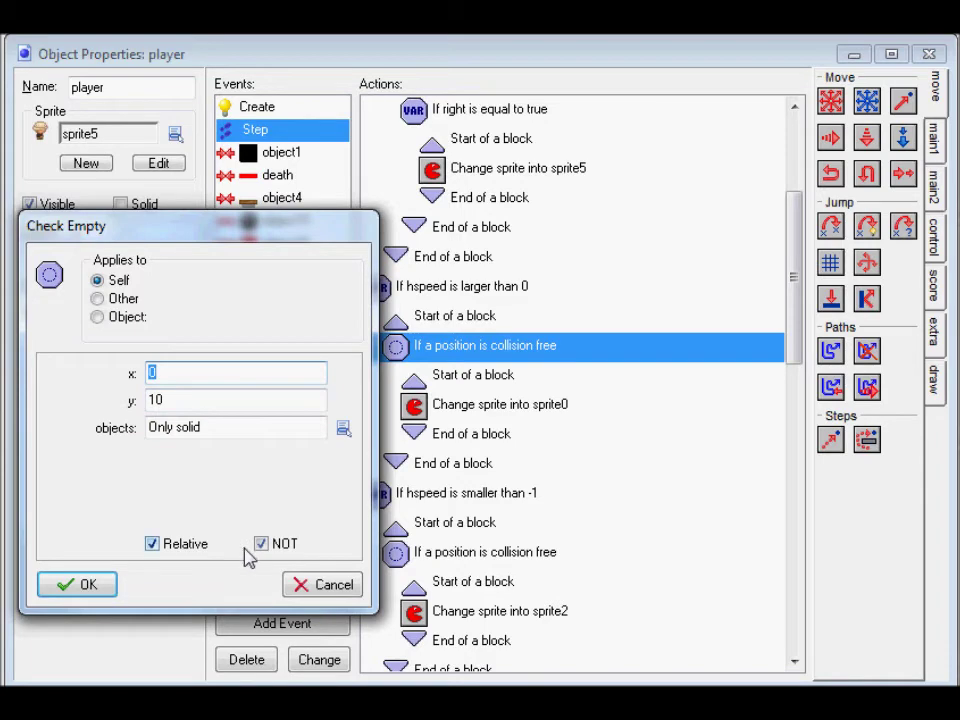
{"action": "left_click", "coordinate": [92, 588]}
{"action": "double_click", "coordinate": [482, 404]}
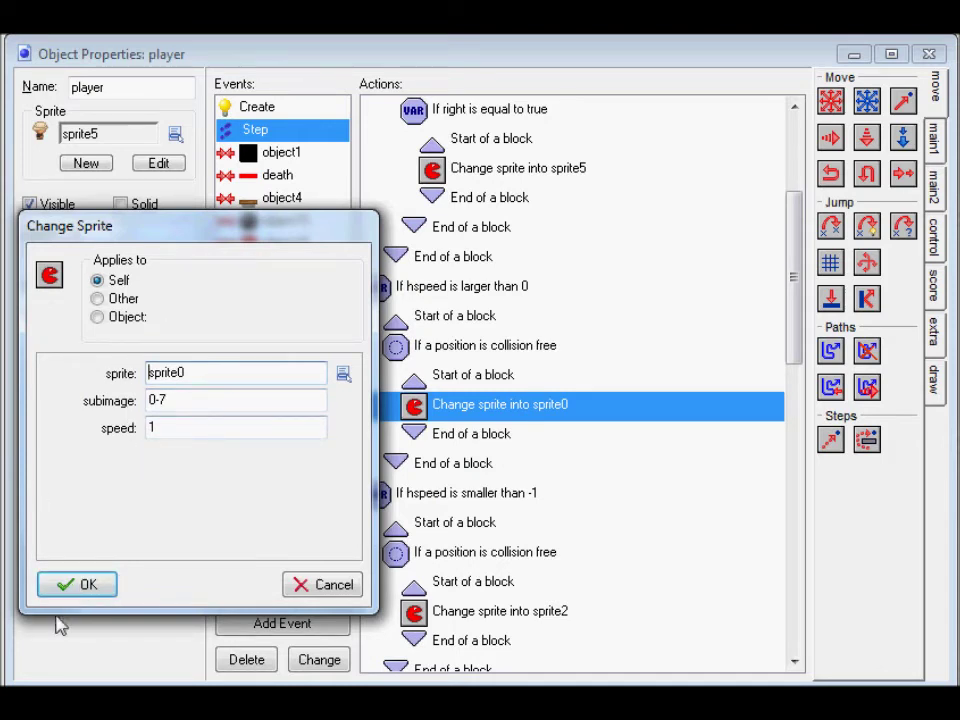
{"action": "left_click", "coordinate": [80, 584]}
{"action": "double_click", "coordinate": [428, 494]}
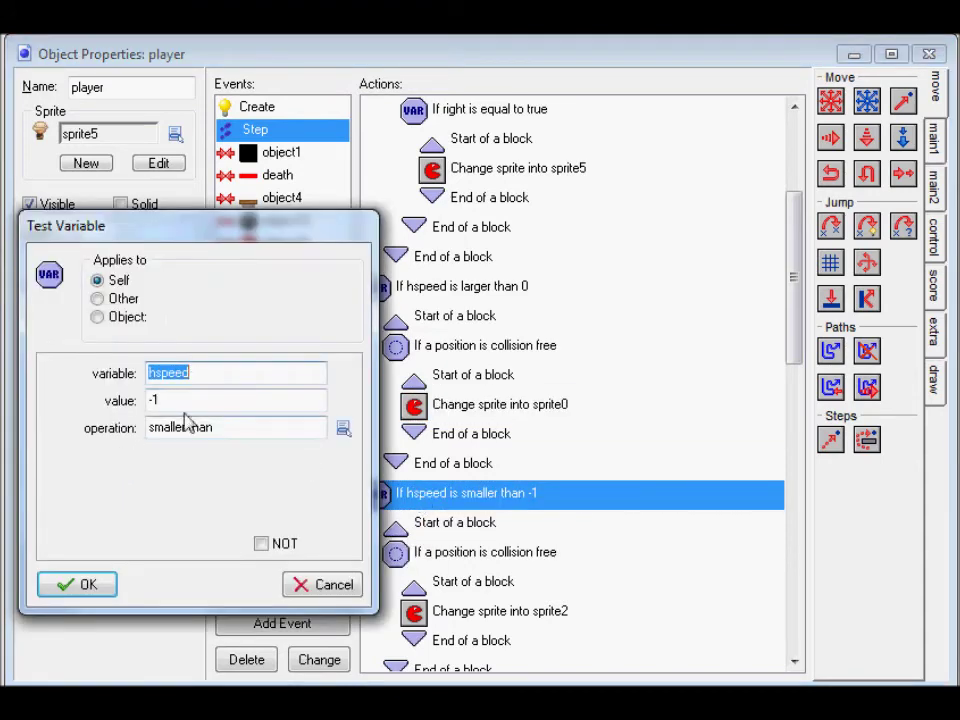
{"action": "left_click", "coordinate": [95, 580]}
{"action": "scroll", "coordinate": [447, 558], "scroll_direction": "up", "scroll_amount": 3}
{"action": "left_click", "coordinate": [447, 555]}
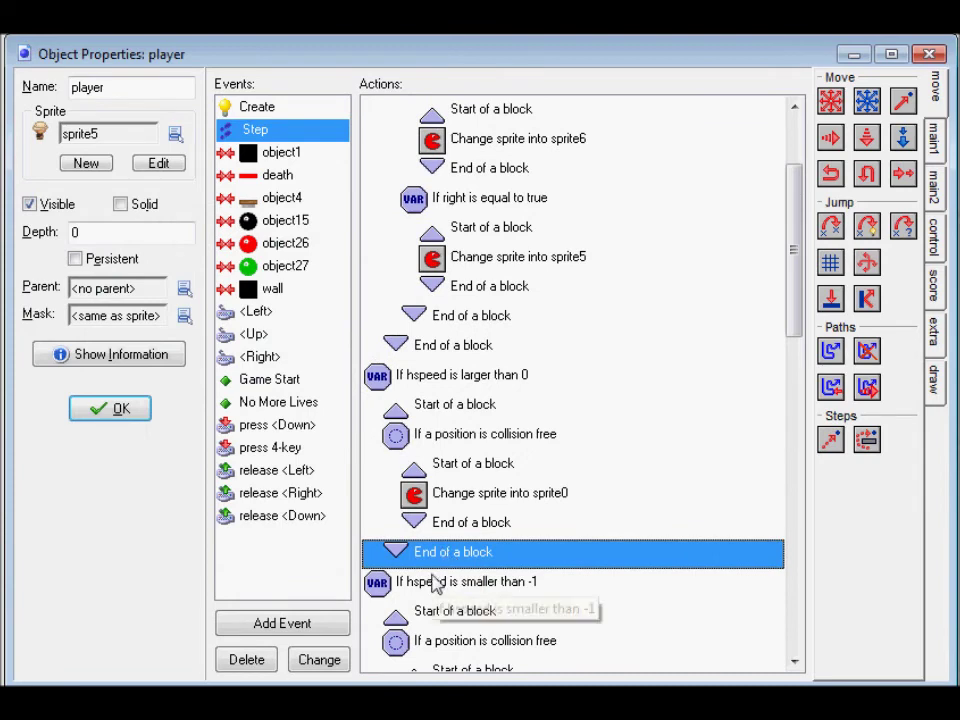
{"action": "double_click", "coordinate": [424, 643]}
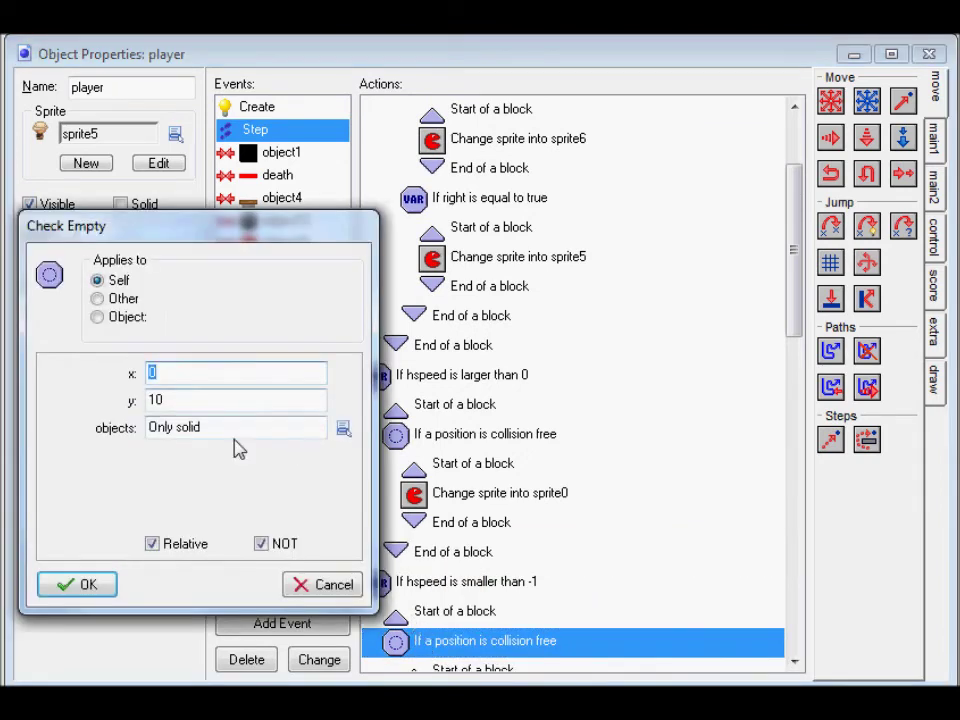
{"action": "left_click", "coordinate": [116, 586]}
{"action": "left_click_drag", "start_coordinate": [793, 253], "coordinate": [791, 353]}
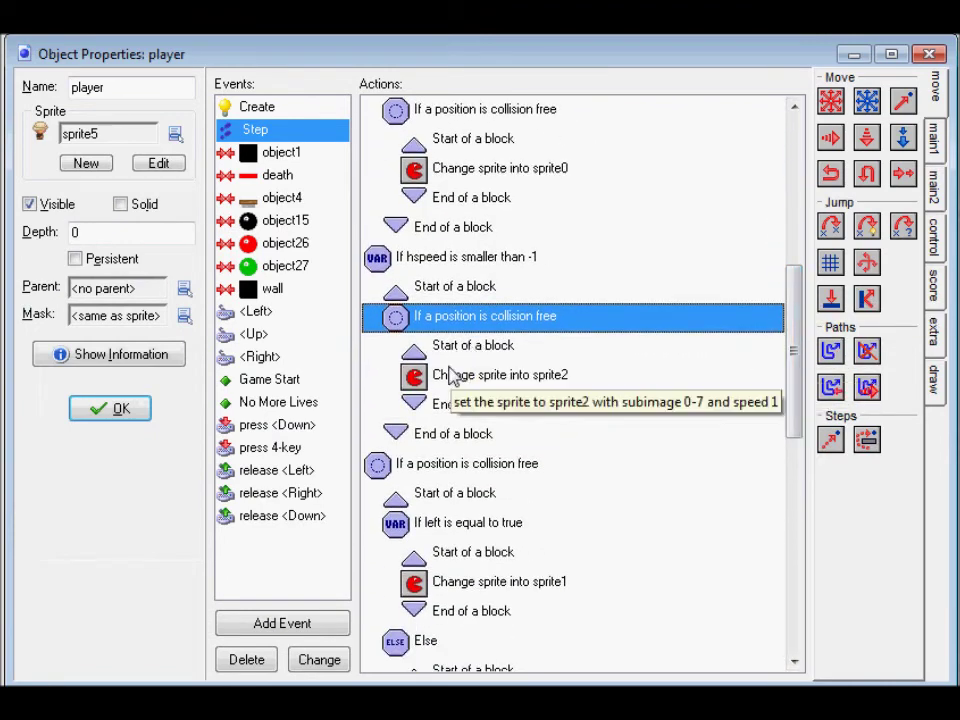
{"action": "double_click", "coordinate": [482, 384]}
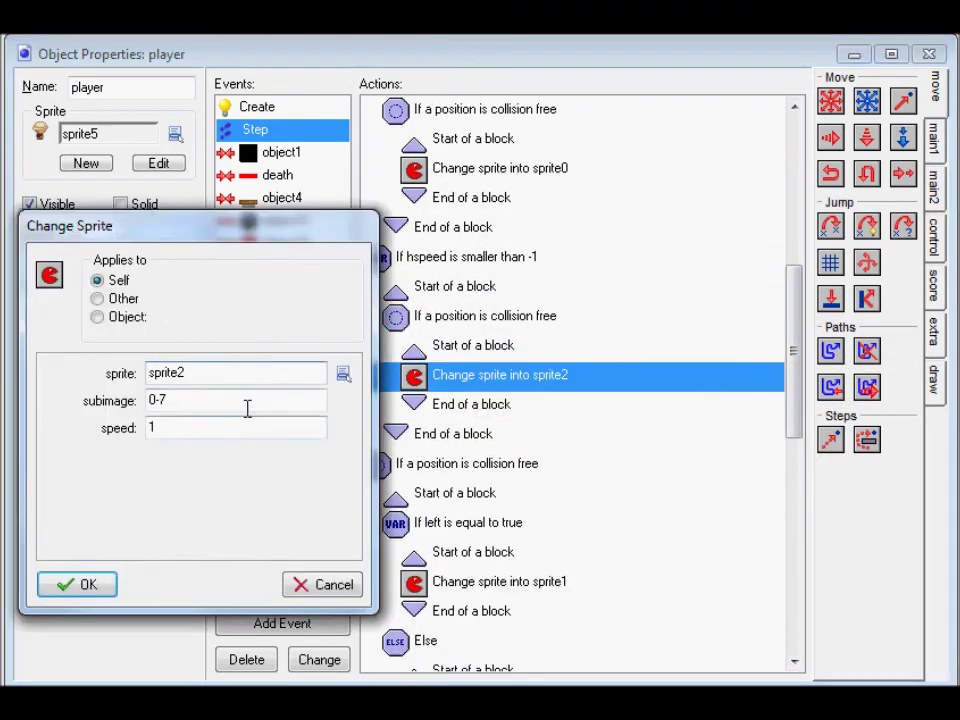
{"action": "left_click", "coordinate": [88, 580]}
{"action": "left_click", "coordinate": [437, 465]}
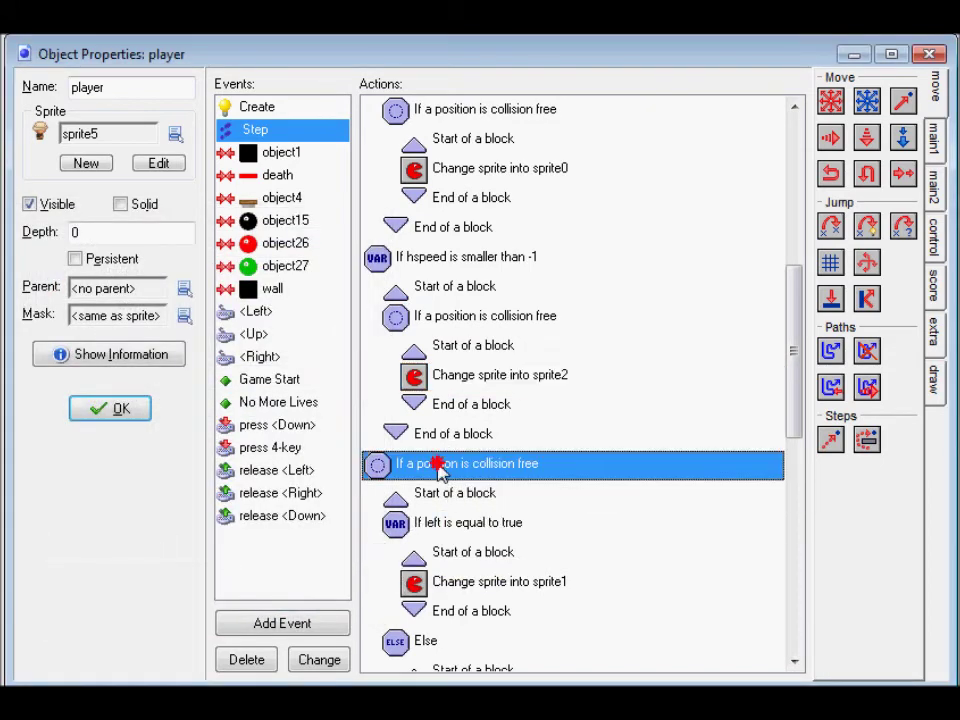
{"action": "double_click", "coordinate": [437, 466]}
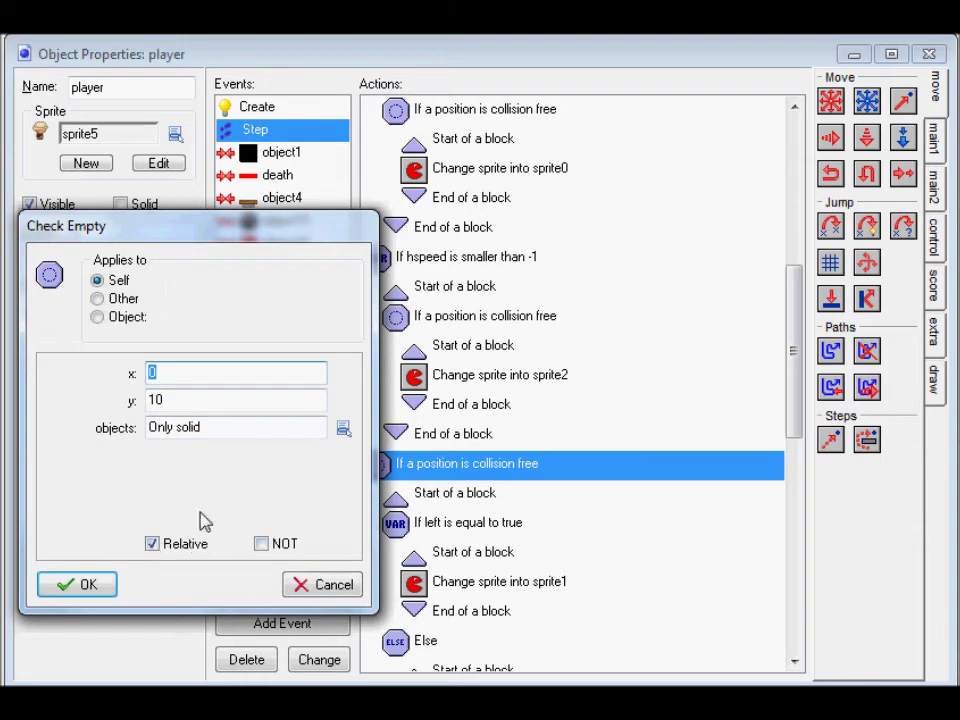
{"action": "left_click", "coordinate": [103, 596]}
{"action": "left_click", "coordinate": [459, 521]}
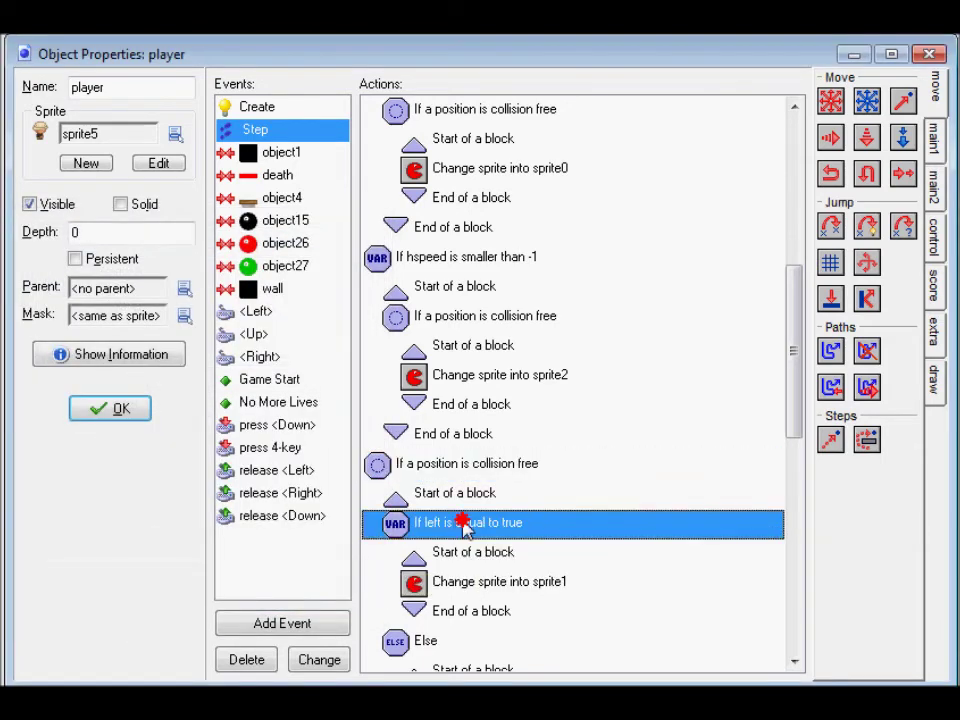
{"action": "double_click", "coordinate": [393, 527]}
{"action": "left_click", "coordinate": [94, 580]}
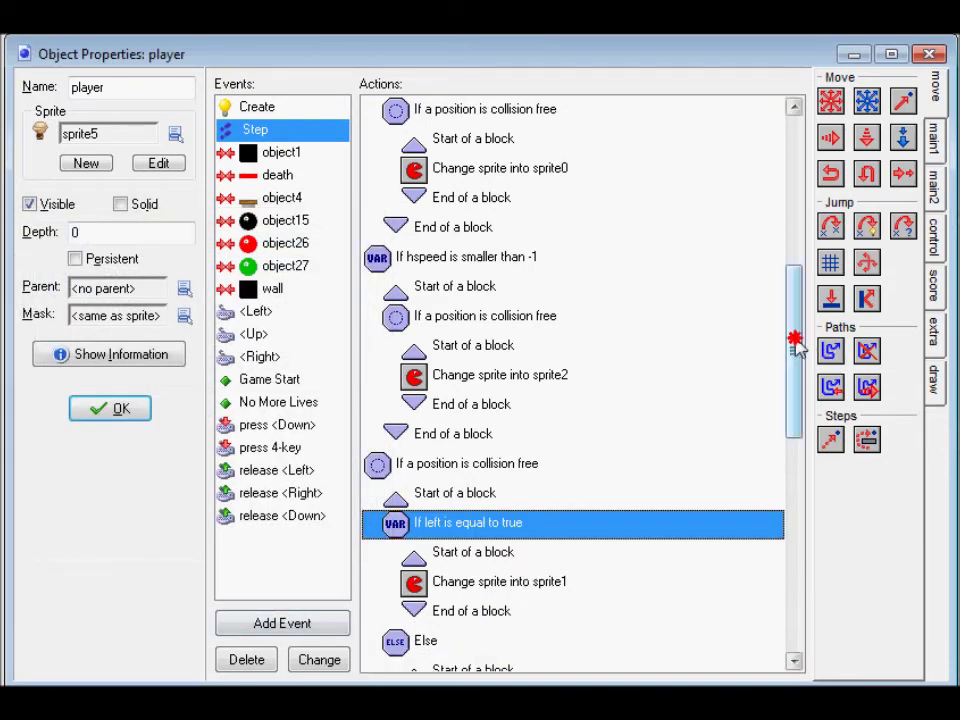
{"action": "left_click_drag", "start_coordinate": [793, 338], "coordinate": [793, 440]}
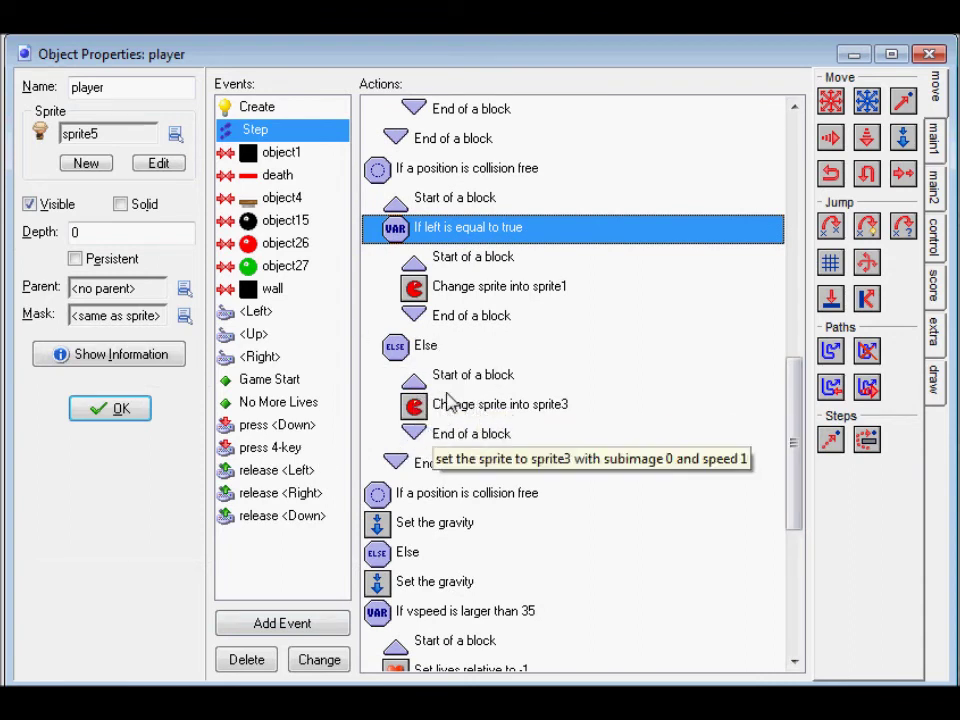
{"action": "left_click_drag", "start_coordinate": [799, 476], "coordinate": [810, 510]}
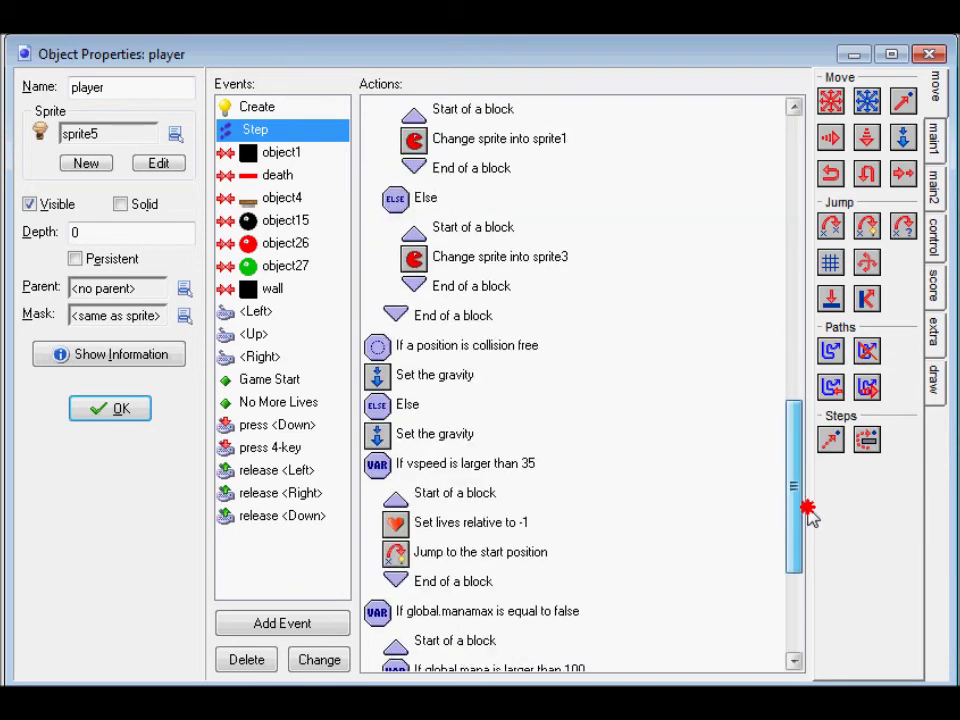
{"action": "double_click", "coordinate": [492, 289]}
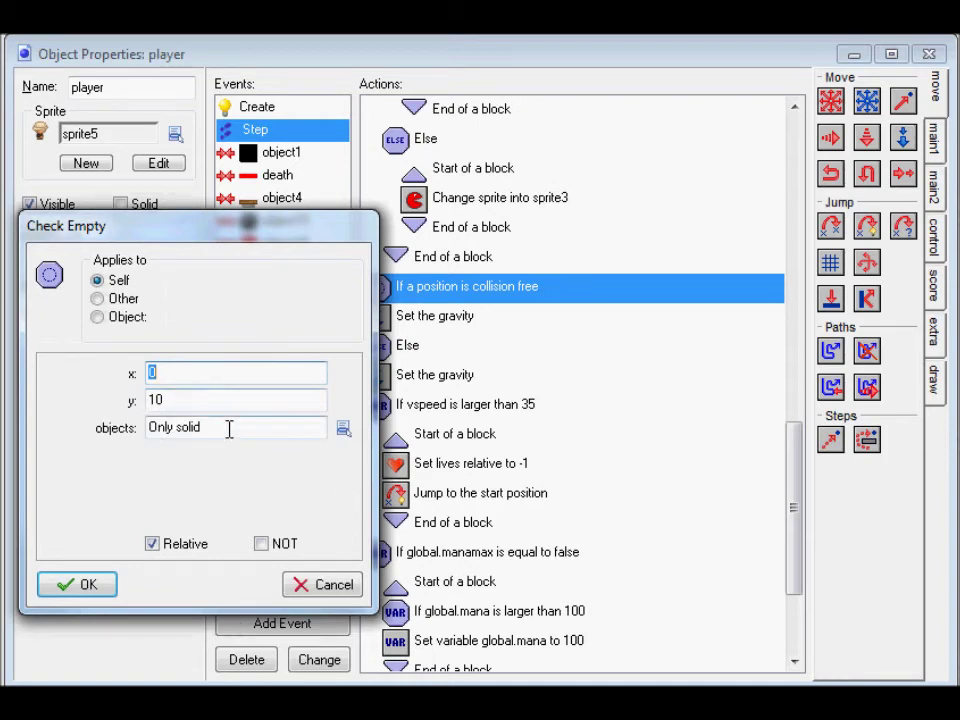
{"action": "left_click", "coordinate": [84, 594]}
{"action": "double_click", "coordinate": [424, 318]}
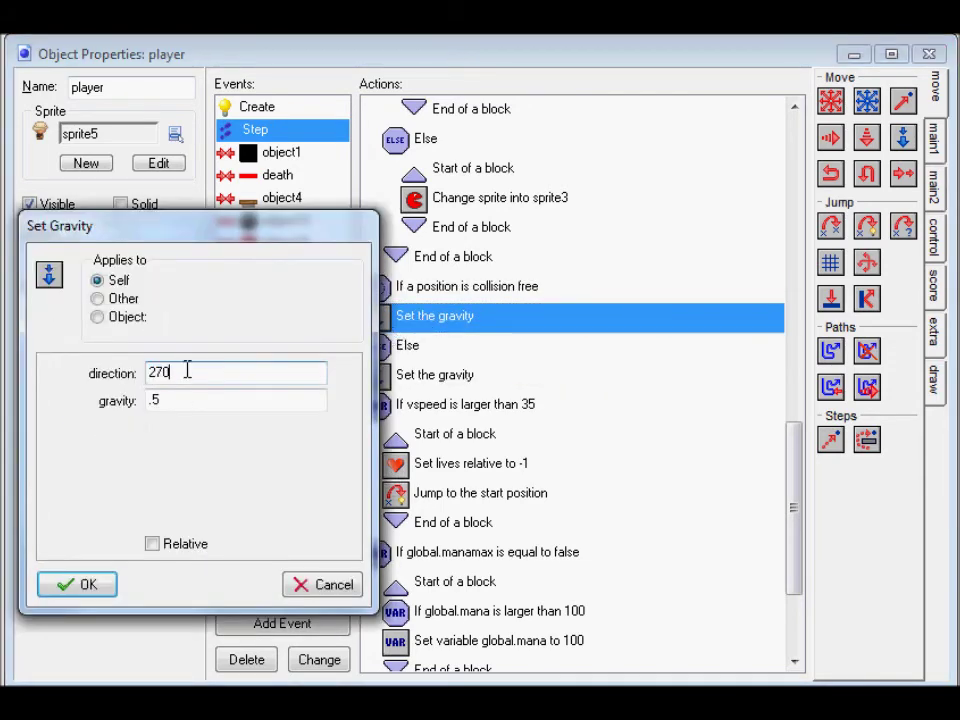
{"action": "left_click", "coordinate": [84, 585]}
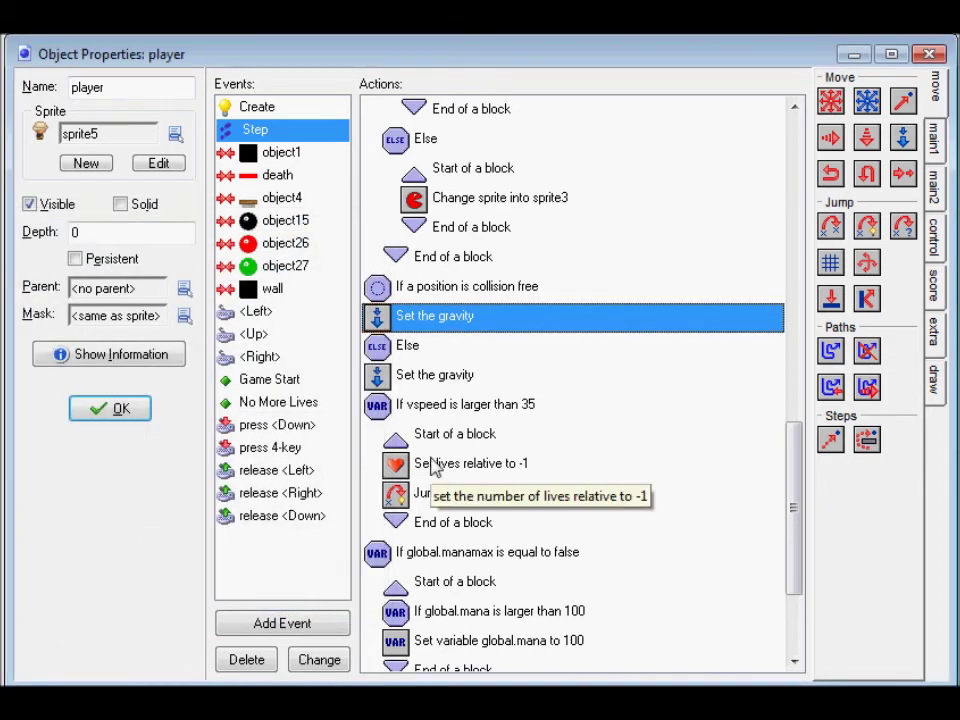
{"action": "double_click", "coordinate": [414, 376]}
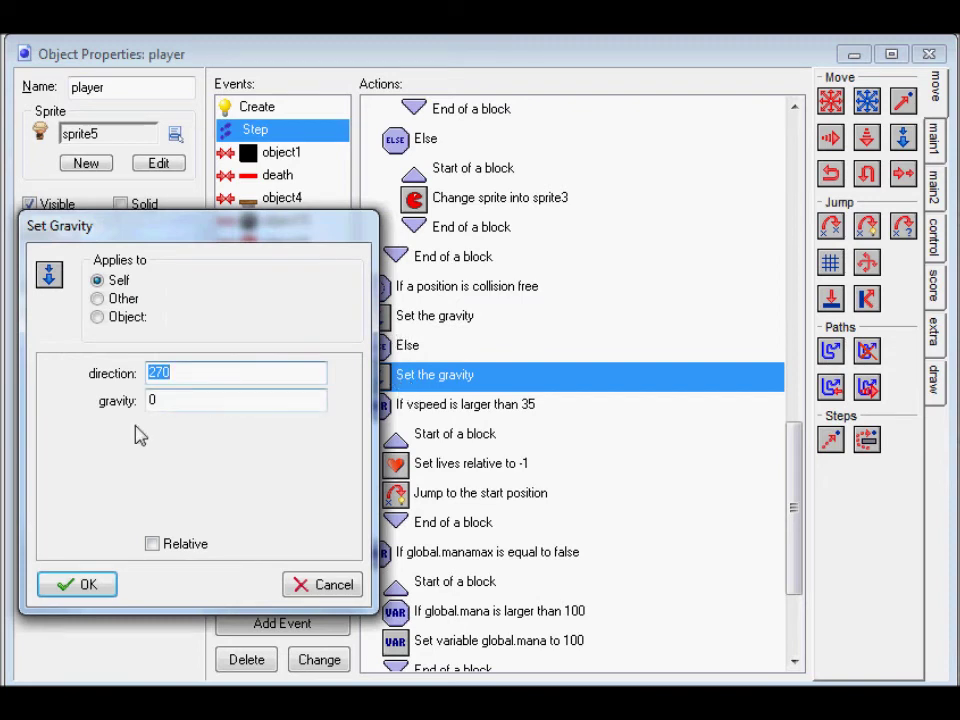
{"action": "left_click", "coordinate": [80, 584]}
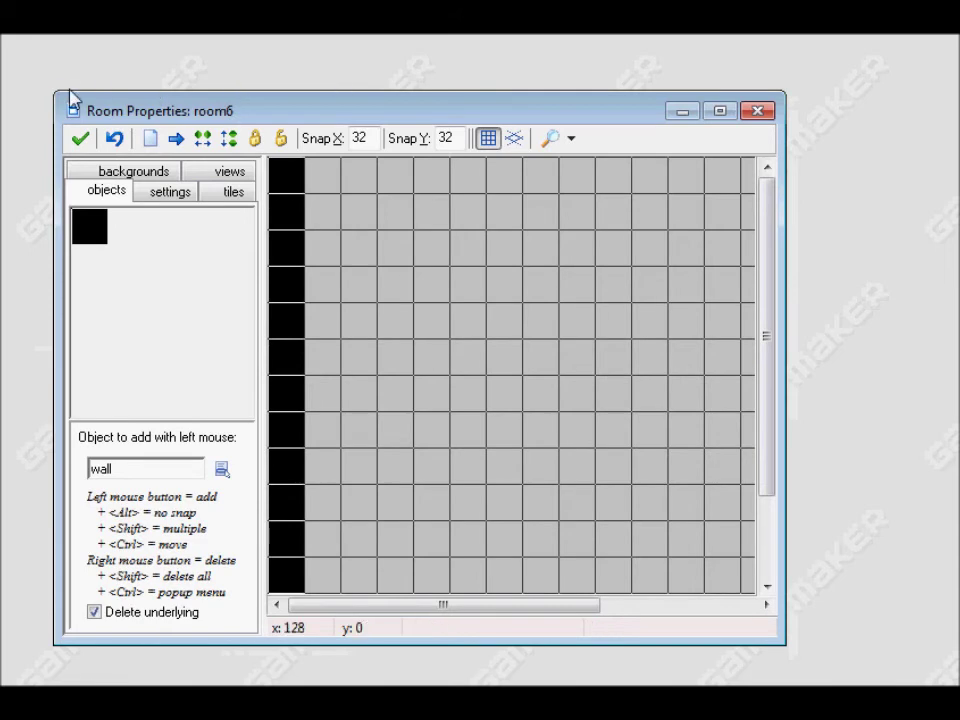
- Enlarge the room6 editor and check the object picker, leaving wall selected to add
{"action": "left_click_drag", "start_coordinate": [55, 90], "coordinate": [3, 35]}
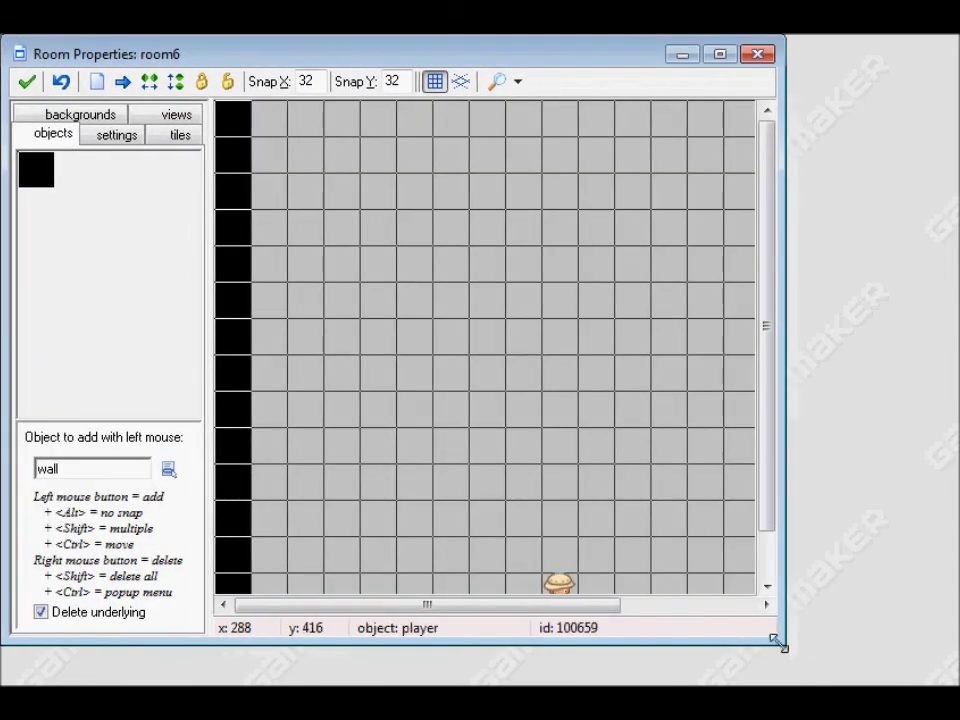
{"action": "left_click_drag", "start_coordinate": [778, 643], "coordinate": [954, 681]}
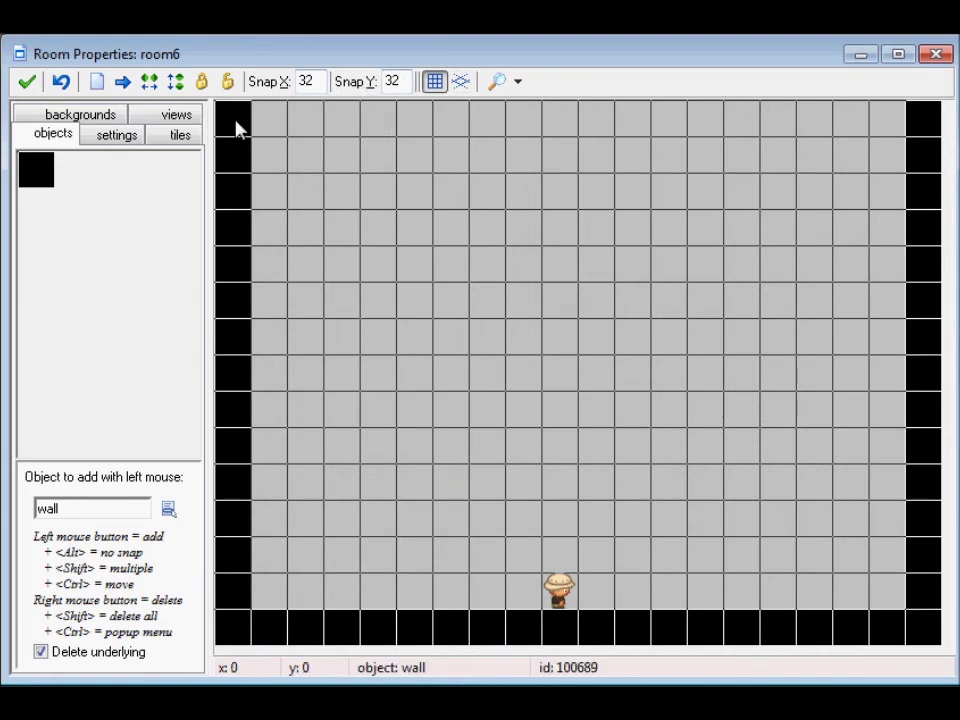
{"action": "left_click", "coordinate": [167, 511]}
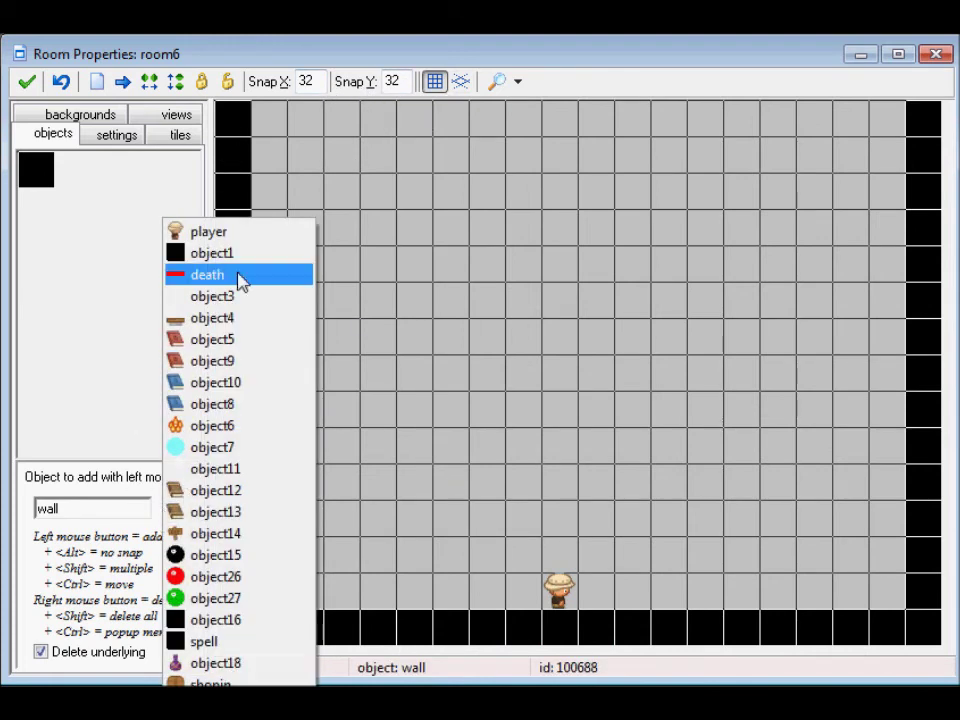
{"action": "left_click", "coordinate": [212, 254]}
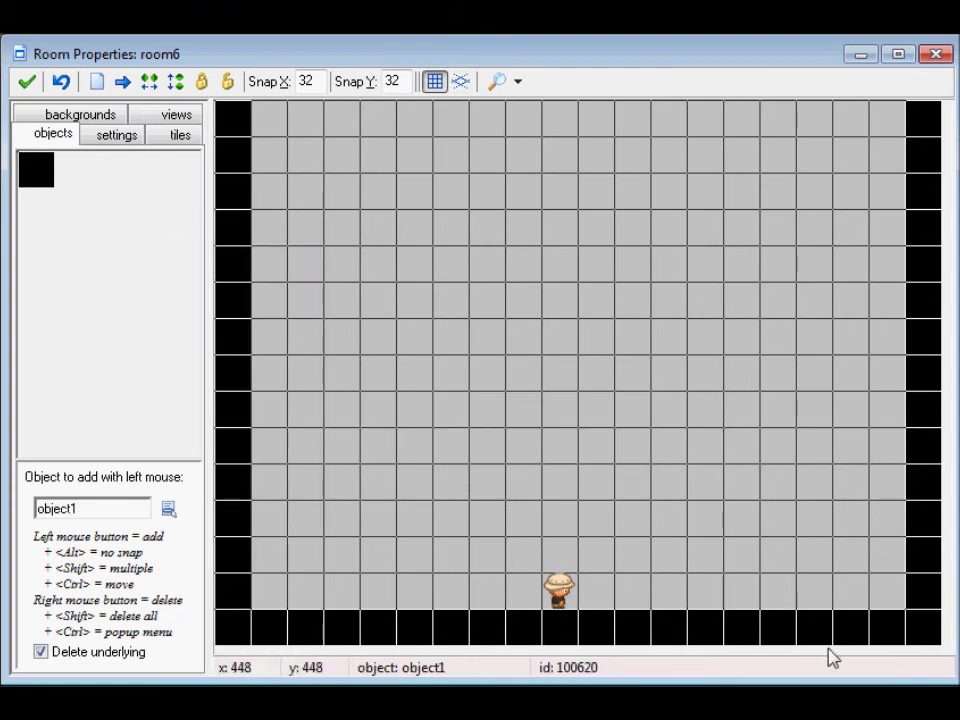
{"action": "left_click", "coordinate": [168, 511]}
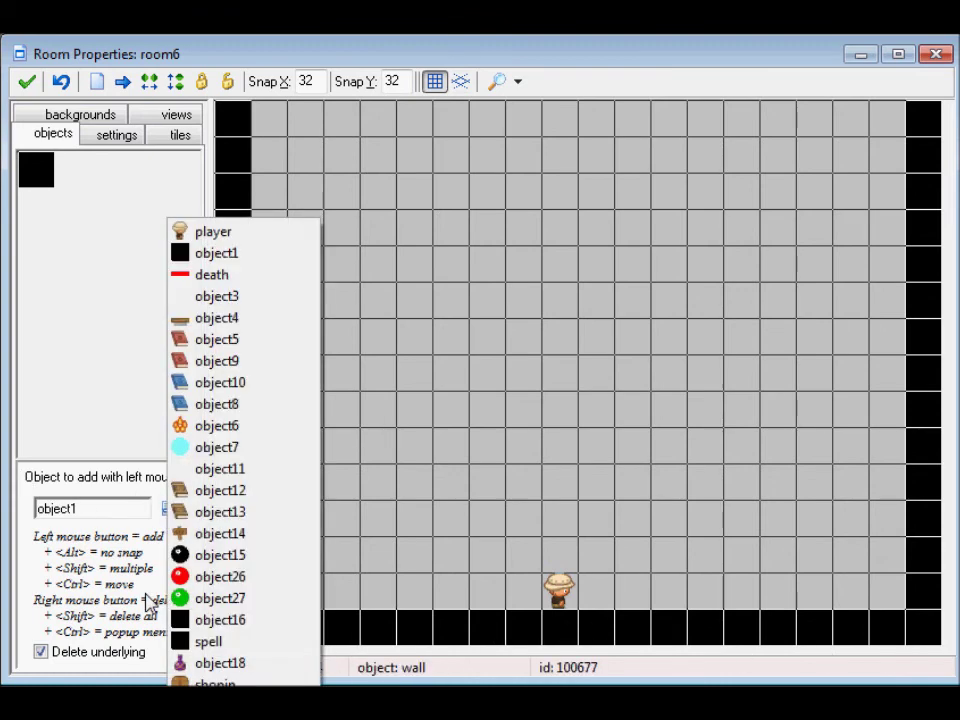
{"action": "left_click", "coordinate": [220, 680]}
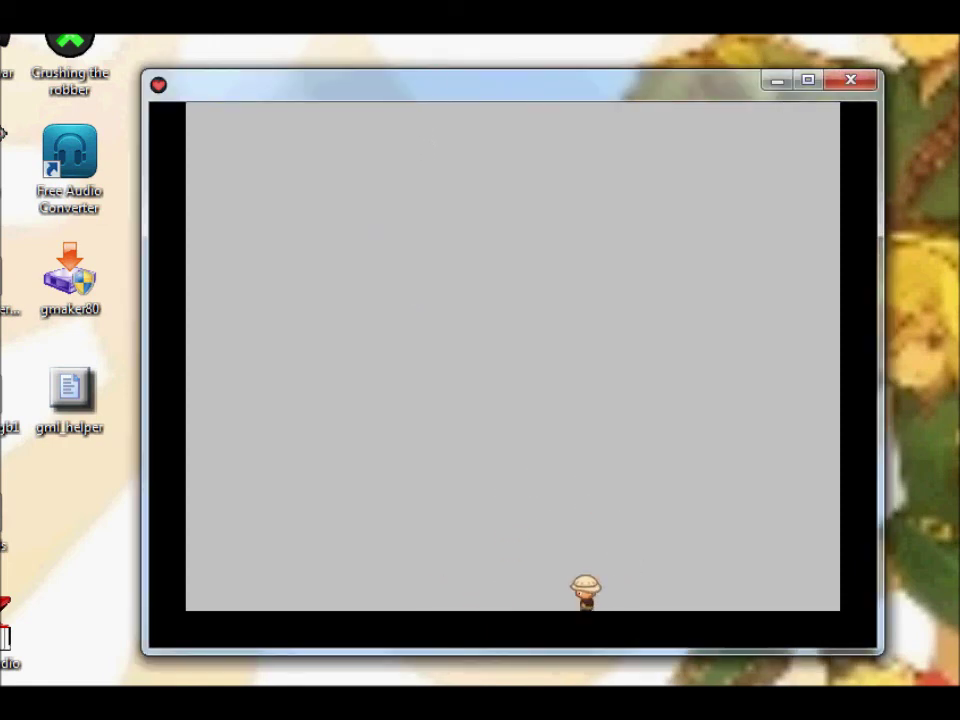
- Walk the player back and forth across the floor toward the left wall and right
{"action": "key", "text": "Left"}
{"action": "key", "text": "Up"}
{"action": "key", "text": "Left"}
{"action": "key", "text": "Down"}
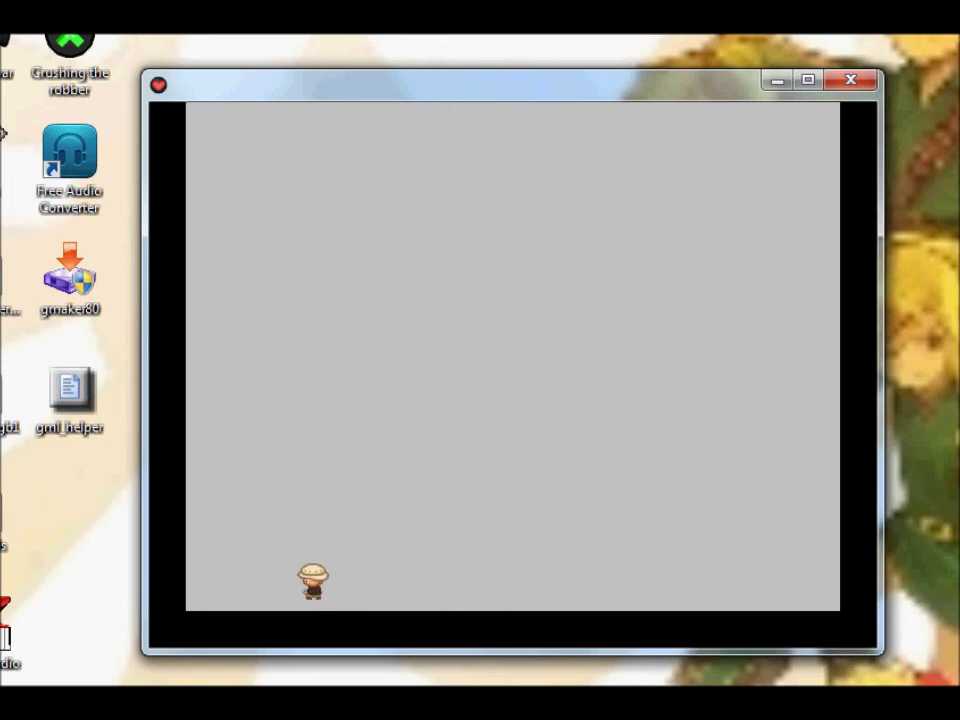
{"action": "key", "text": "Up"}
{"action": "key", "text": "Down"}
{"action": "key", "text": "Down"}
{"action": "key", "text": "Right"}
{"action": "key", "text": "Up"}
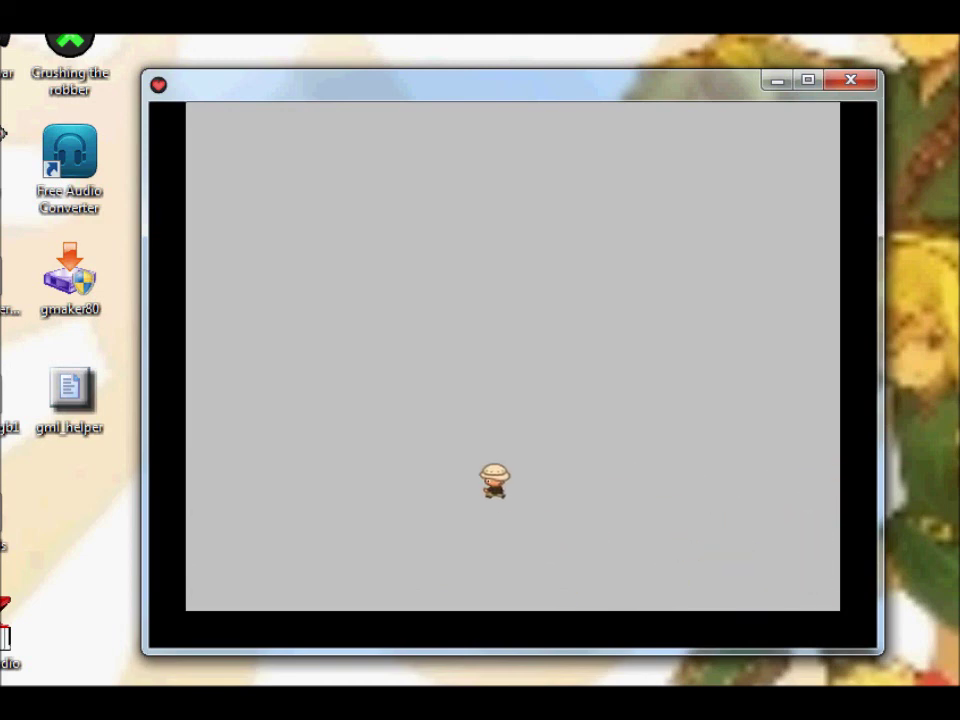
{"action": "key", "text": "Down"}
- Jump the player up toward the left, then up and to the right
{"action": "key", "text": "Up"}
{"action": "key", "text": "Left"}
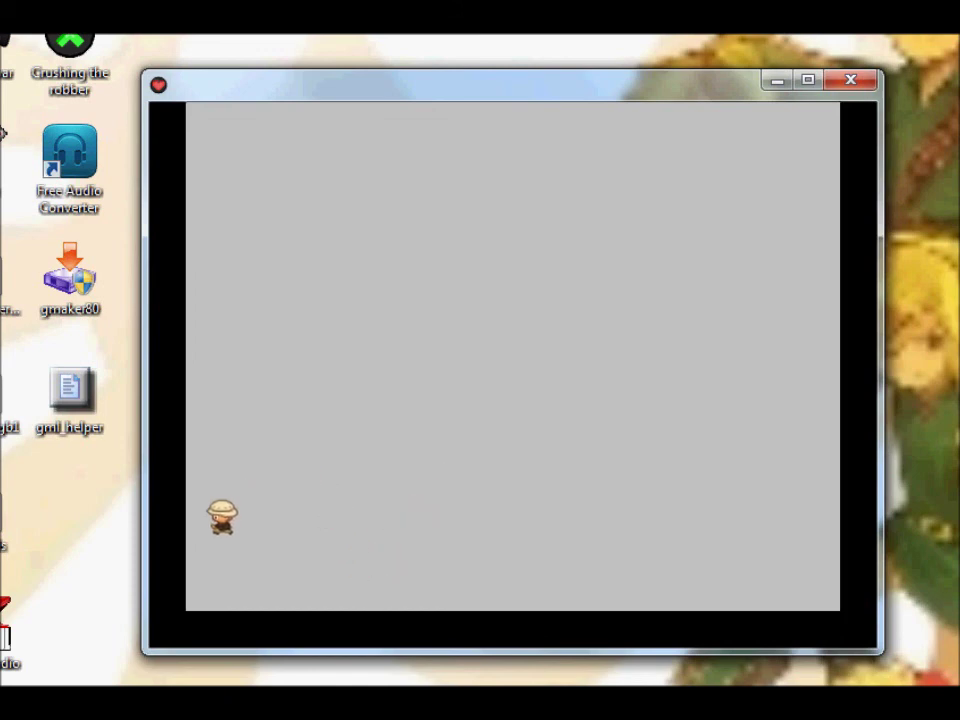
{"action": "key", "text": "Up"}
{"action": "key", "text": "Right"}
{"action": "key", "text": "Up"}
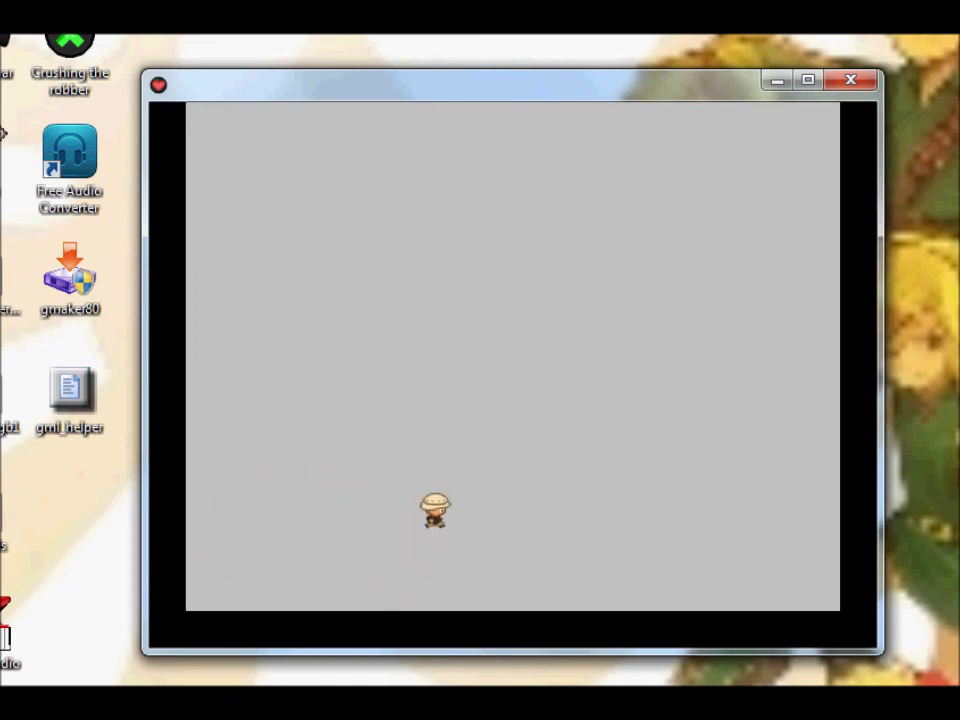
{"action": "key", "text": "Up"}
{"action": "key", "text": "Right"}
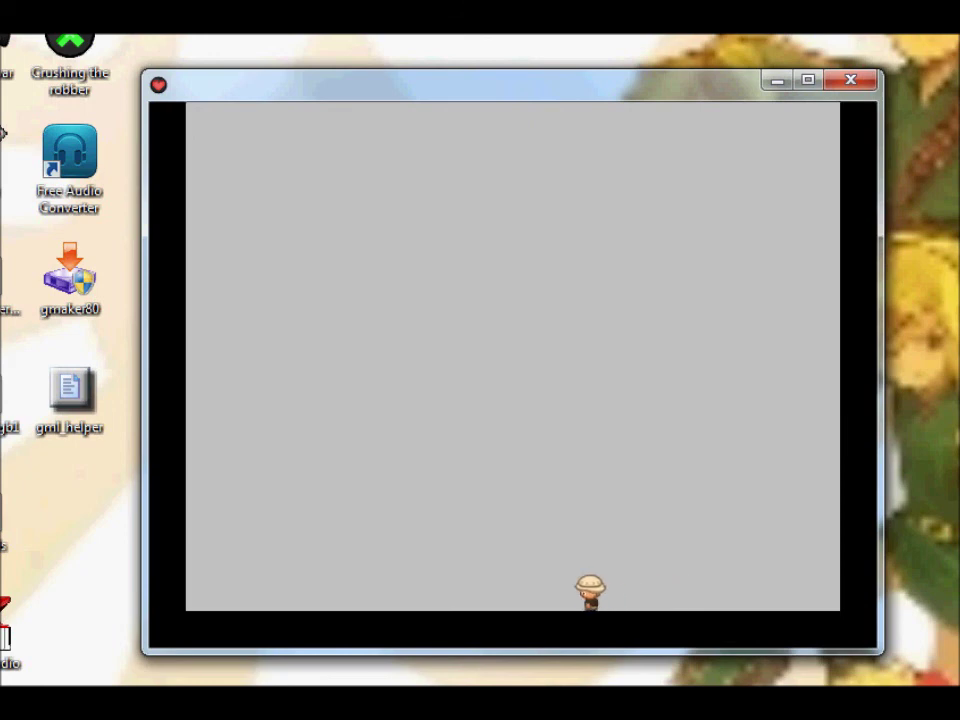
- Jump the player leftward, then run and jump it over to the right side
{"action": "key", "text": "Left"}
{"action": "key", "text": "Up"}
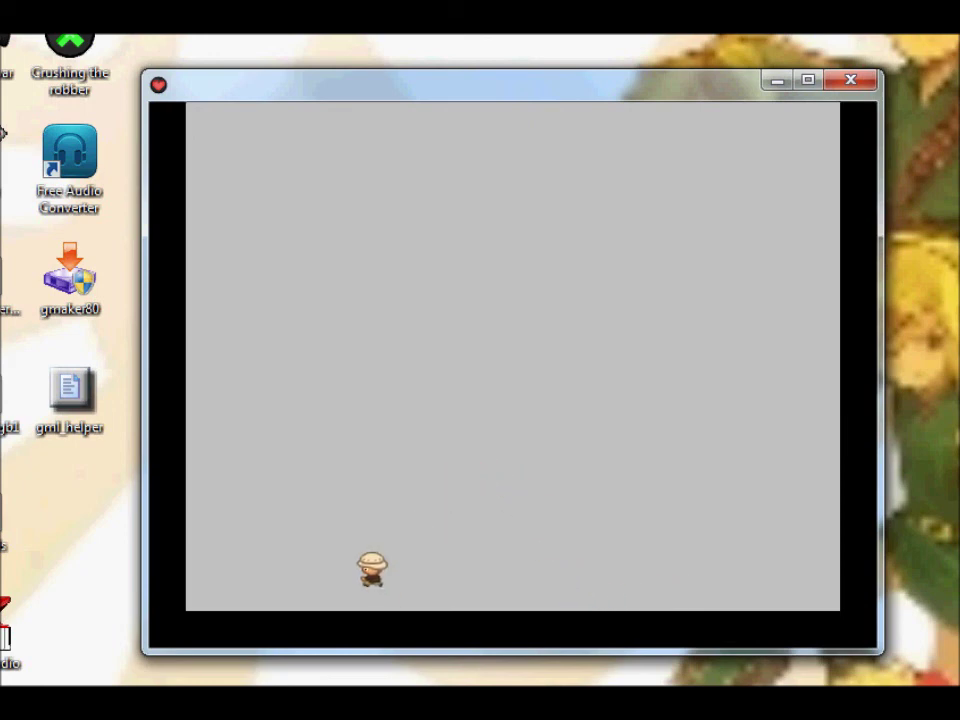
{"action": "key", "text": "Up"}
{"action": "key", "text": "Left"}
{"action": "key", "text": "Right"}
{"action": "key", "text": "Up"}
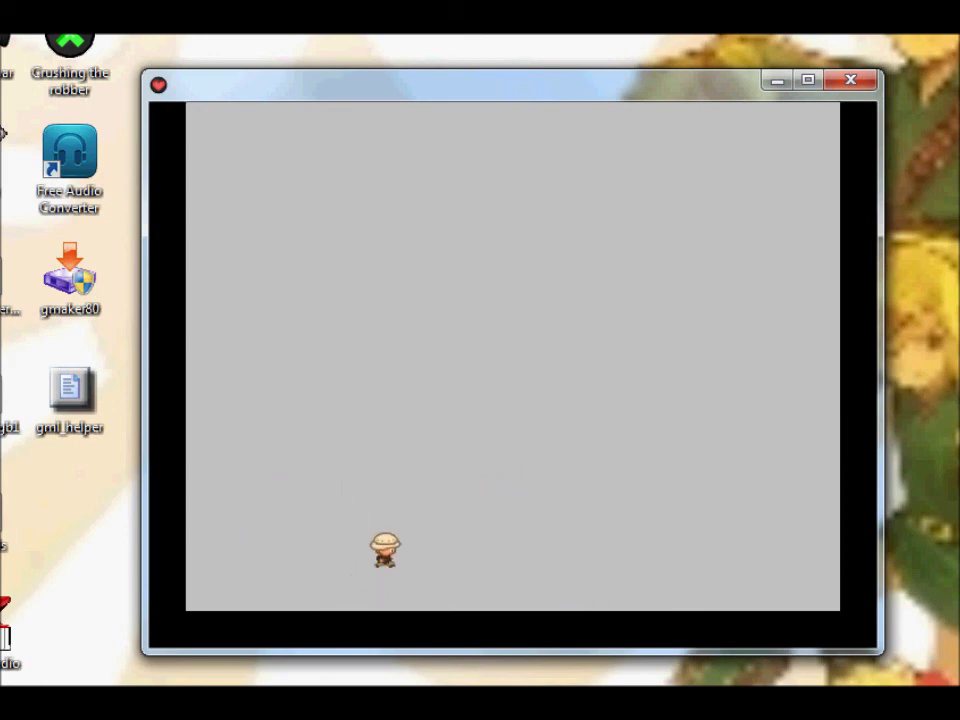
{"action": "key", "text": "Right"}
{"action": "key", "text": "Up"}
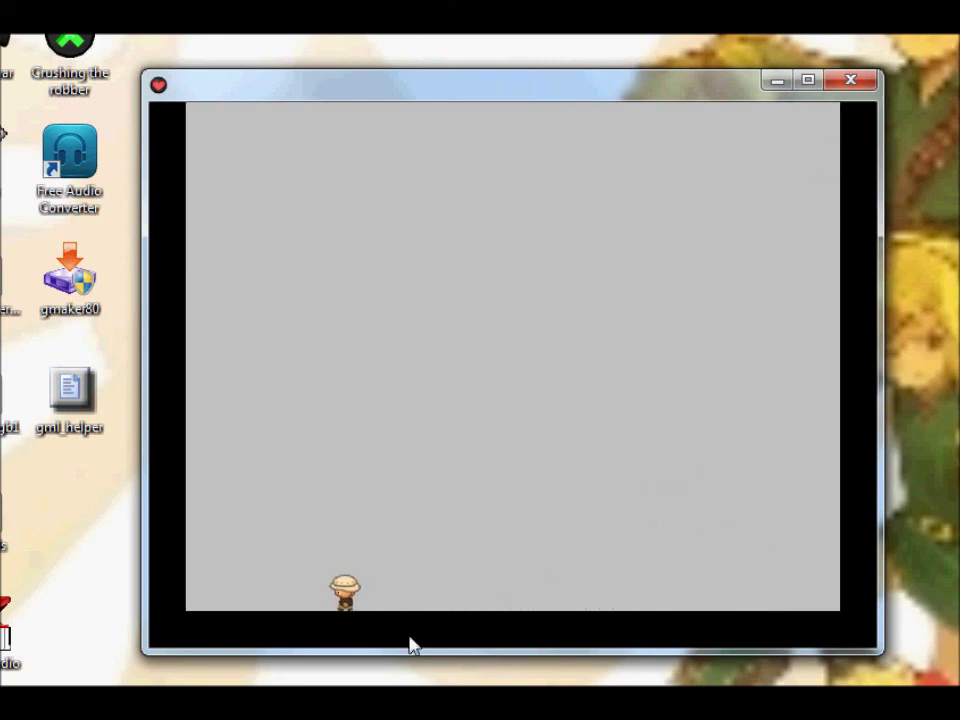
- Make one more running jump right and land the player back on the floor
{"action": "key", "text": "Up"}
{"action": "key", "text": "Right"}
{"action": "key", "text": "Up"}
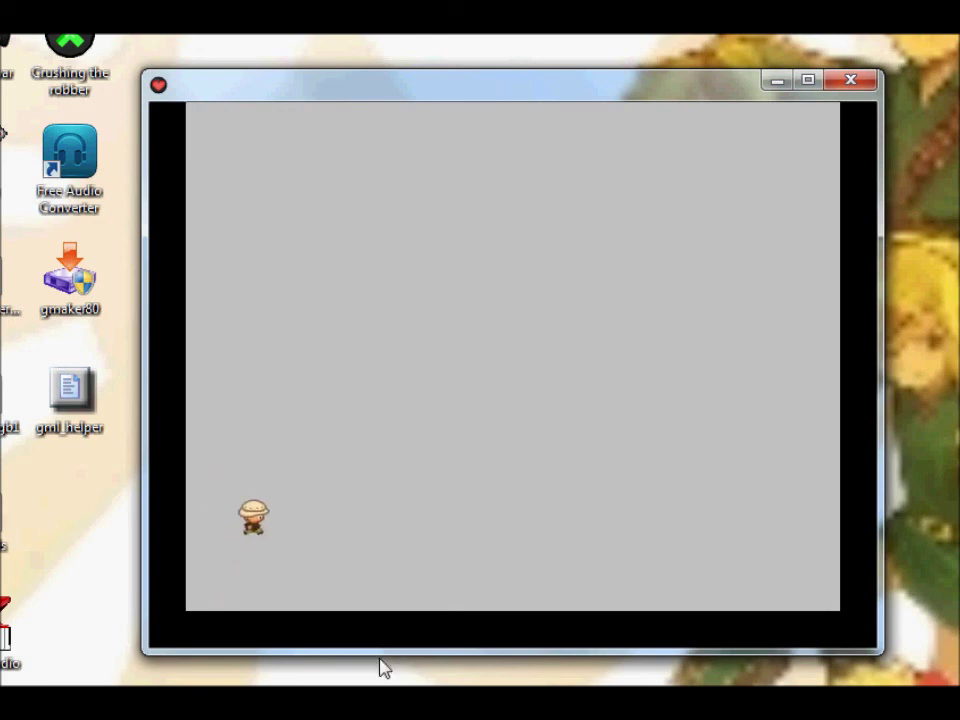
{"action": "right_click", "coordinate": [378, 668]}
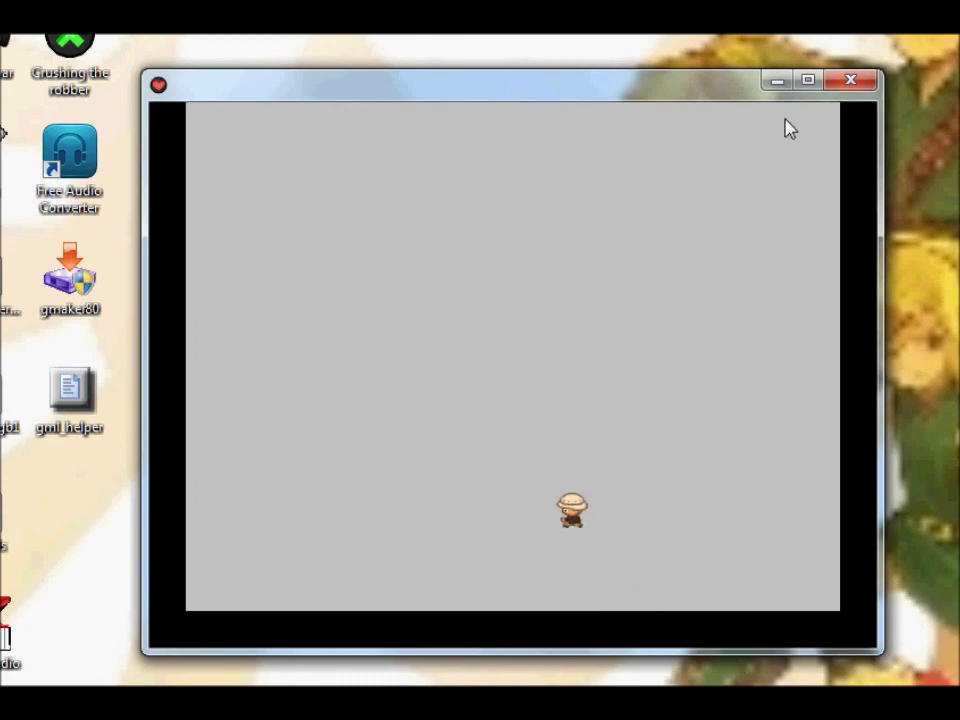
{"action": "key", "text": "Right"}
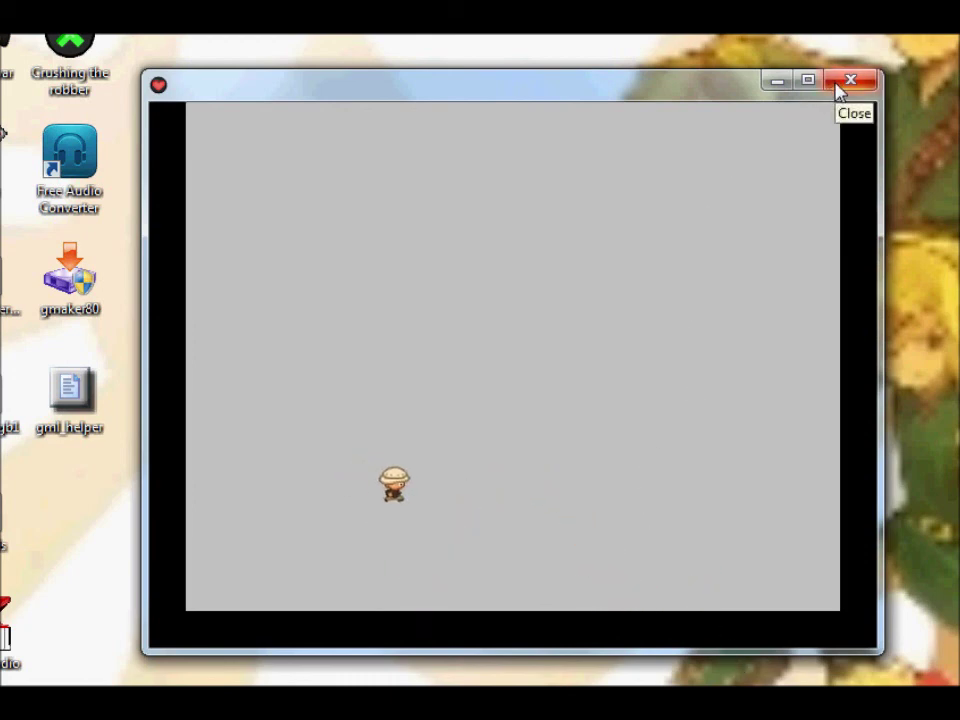